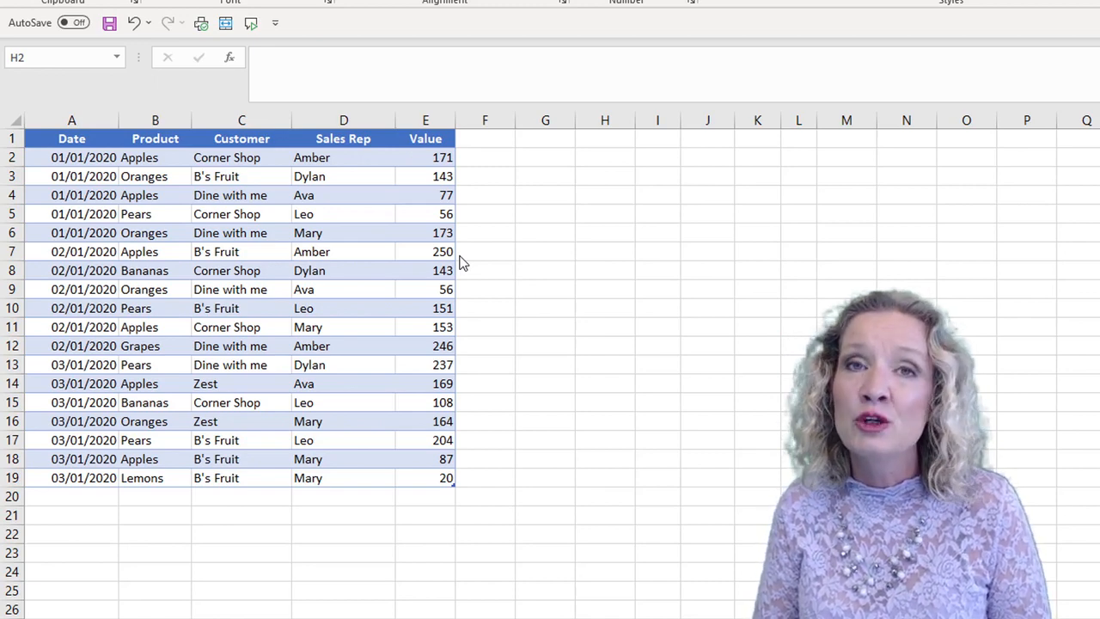
- Enter =UNIQUE(sales[Product]) in cell H2 to list each product once
{"action": "left_click", "coordinate": [582, 158]}
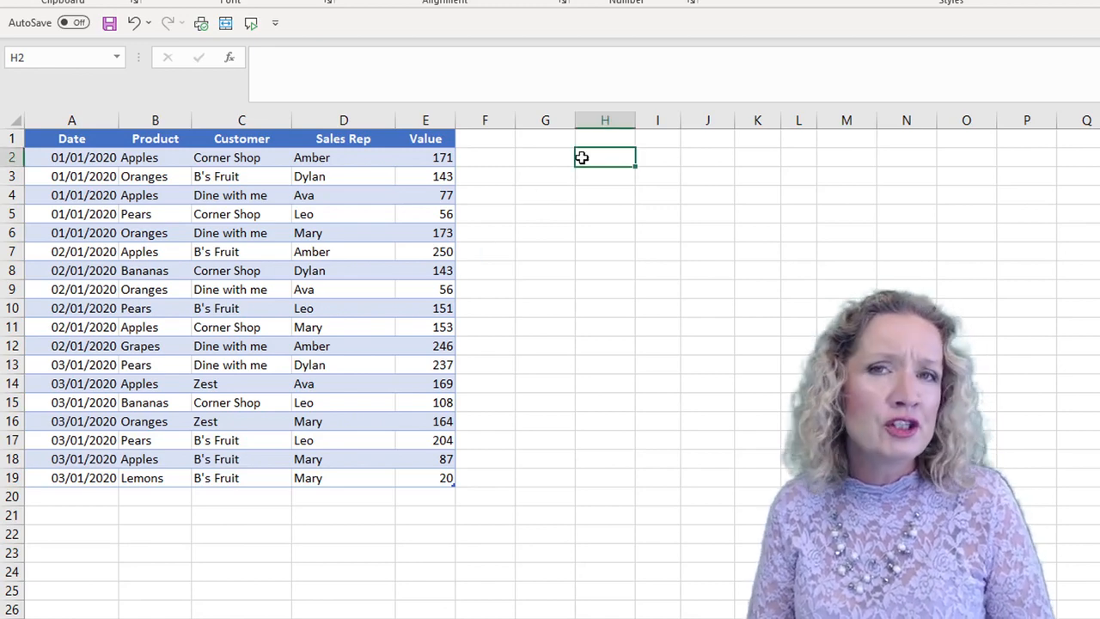
{"action": "type", "text": "=uniq"}
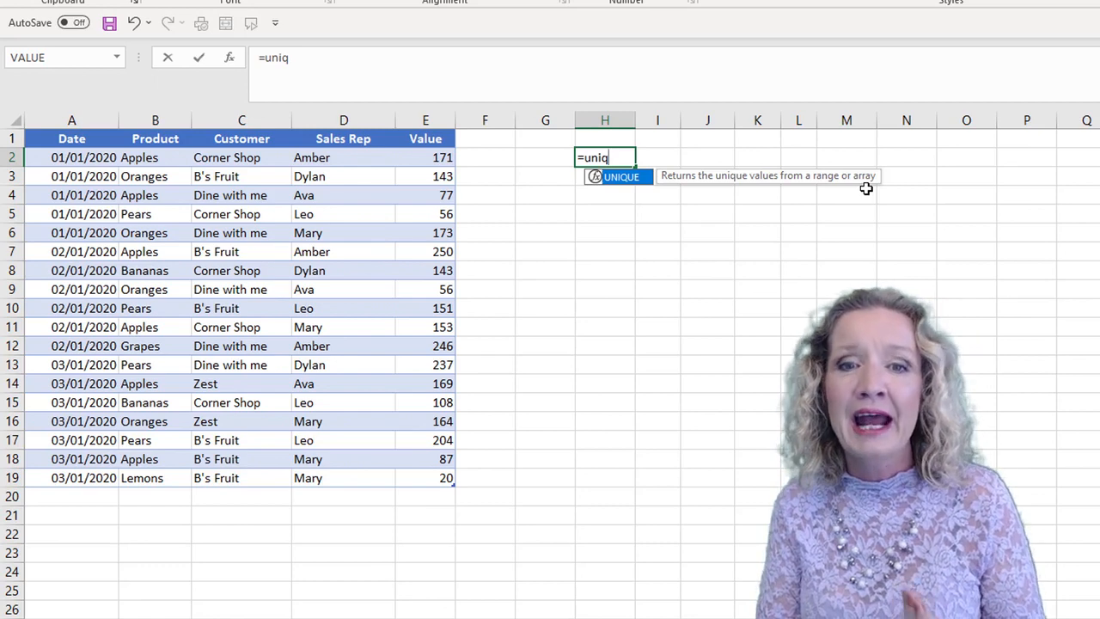
{"action": "key", "text": "Tab"}
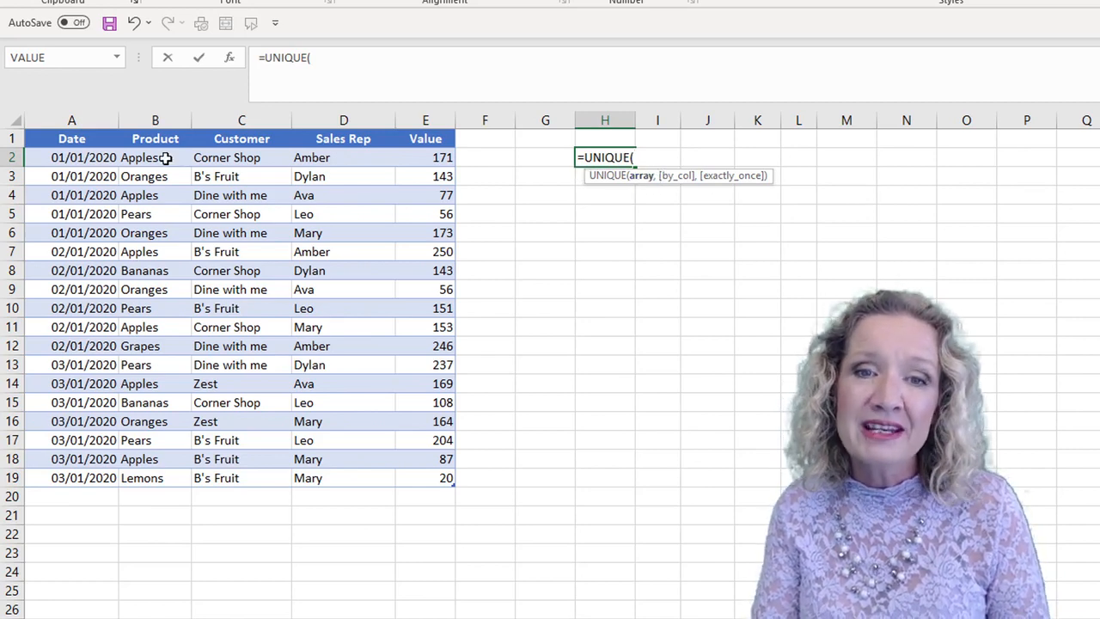
{"action": "left_click_drag", "start_coordinate": [163, 157], "coordinate": [153, 478]}
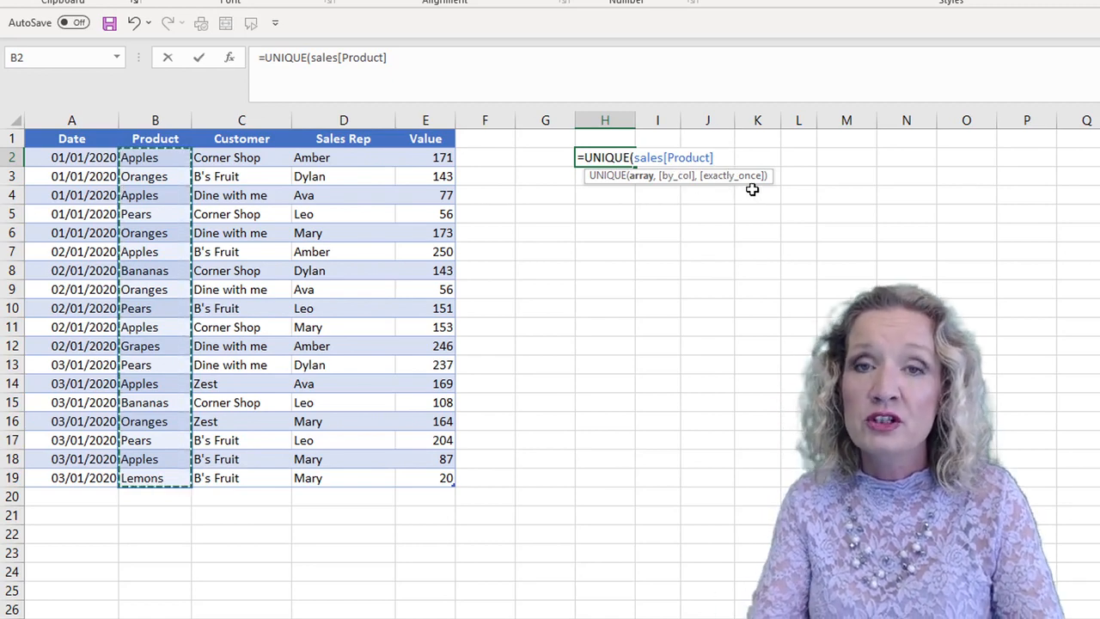
{"action": "type", "text": ")"}
{"action": "key", "text": "Return"}
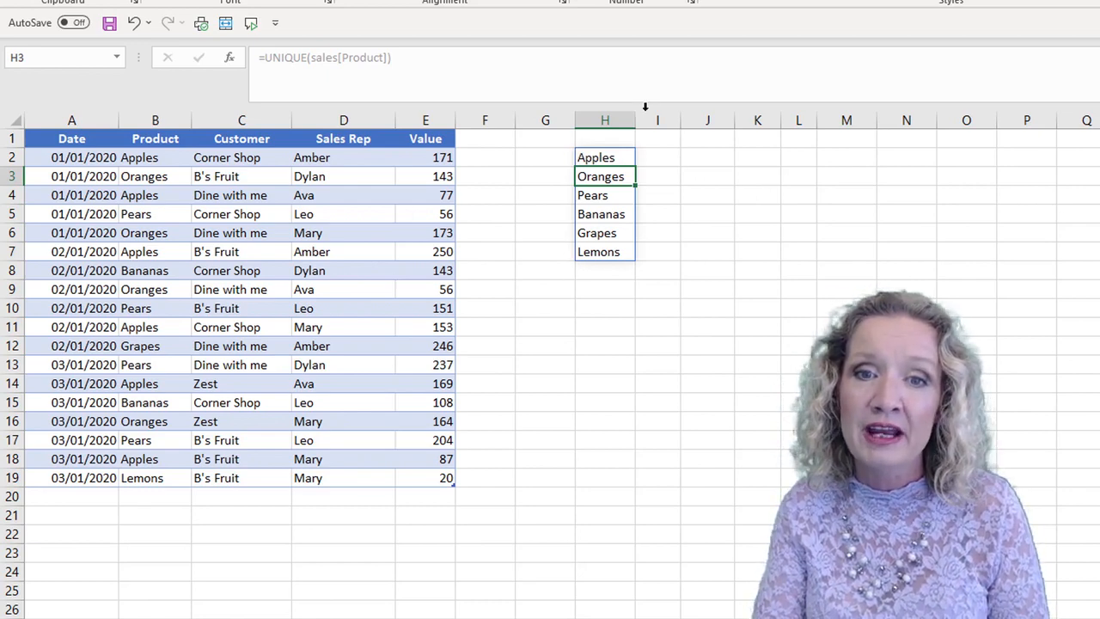
- Wrap the H2 product list formula in SORT with descending order, making it =SORT(UNIQUE(sales[Product]),,-1)
{"action": "left_click", "coordinate": [591, 157]}
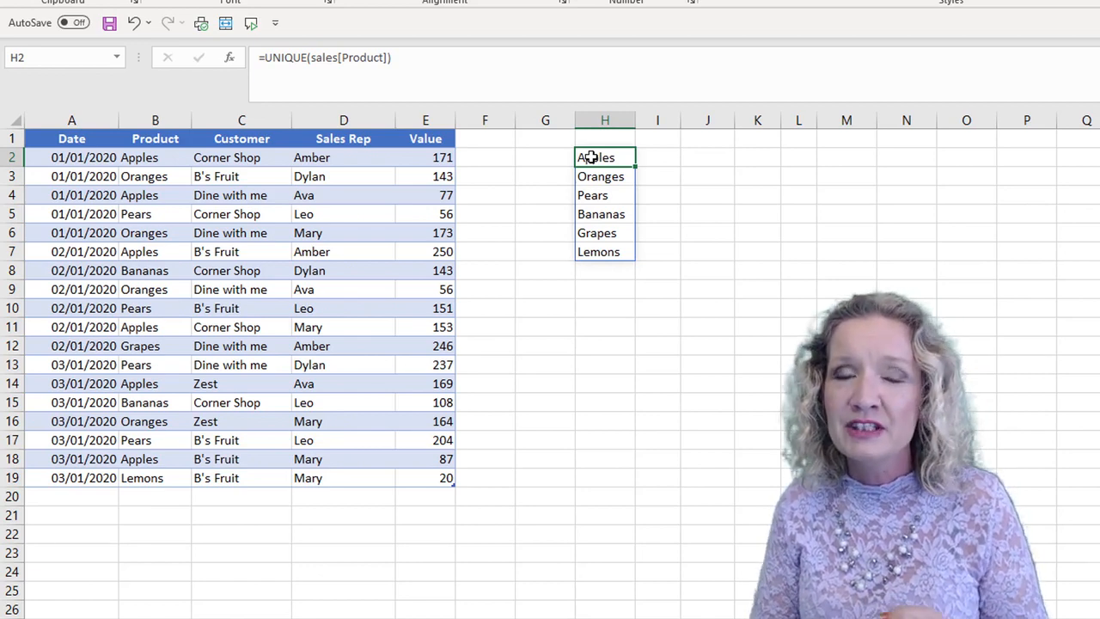
{"action": "left_click", "coordinate": [263, 55]}
{"action": "type", "text": "sort("}
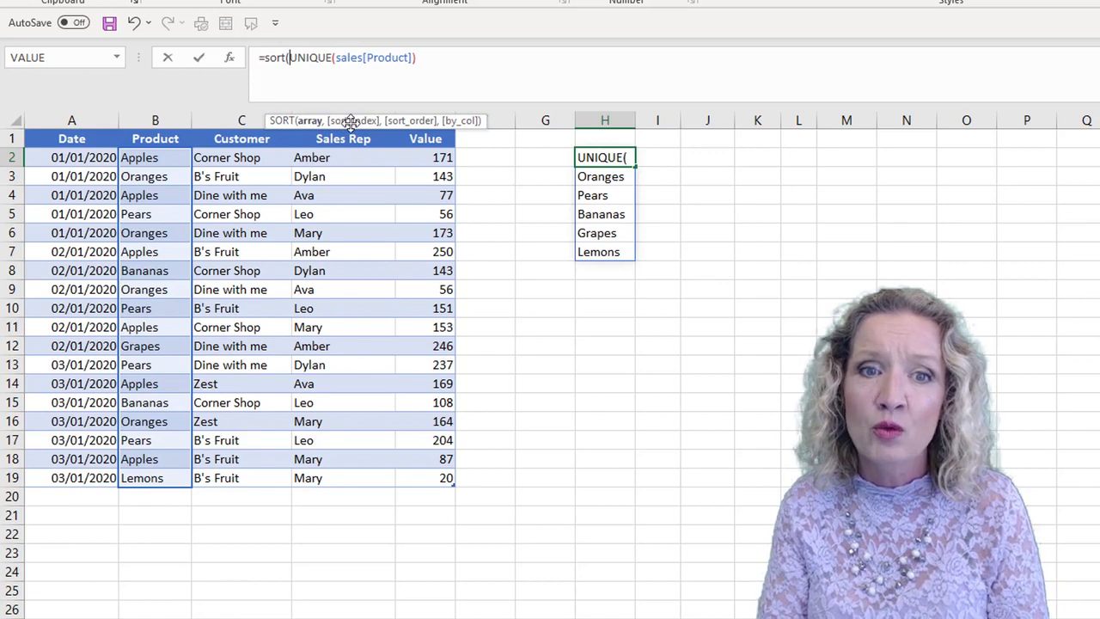
{"action": "left_click", "coordinate": [425, 58]}
{"action": "type", "text": ","}
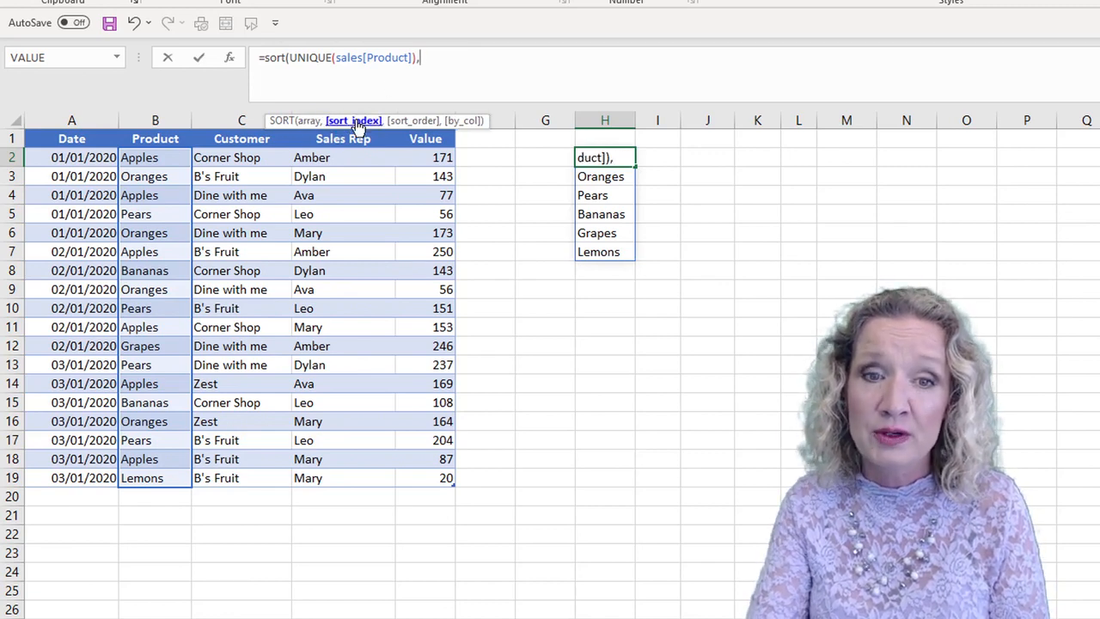
{"action": "type", "text": ","}
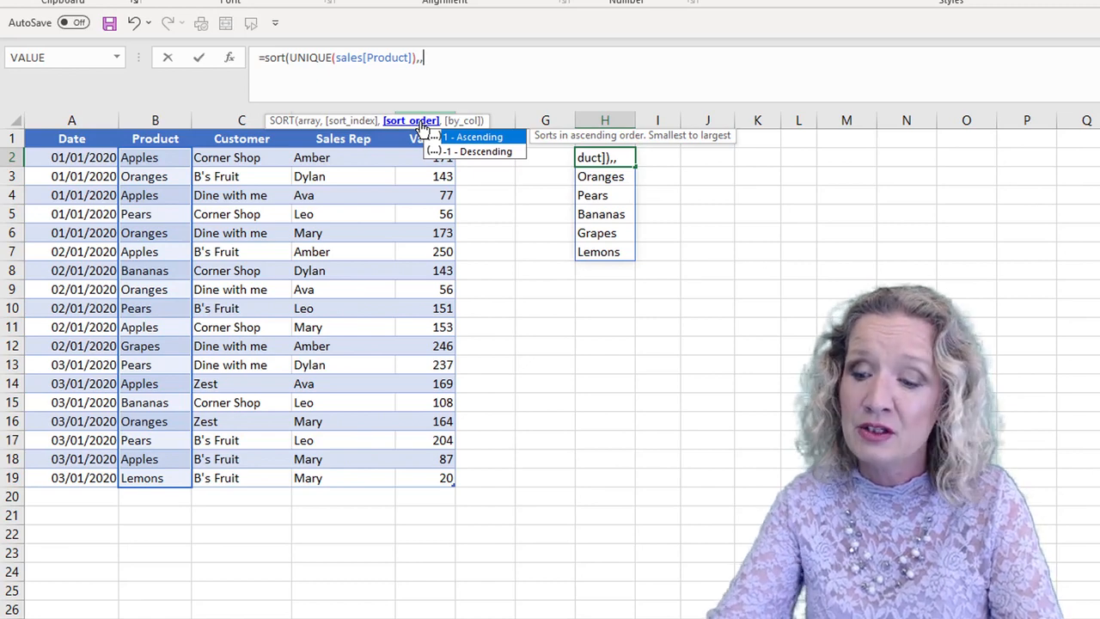
{"action": "type", "text": "-1"}
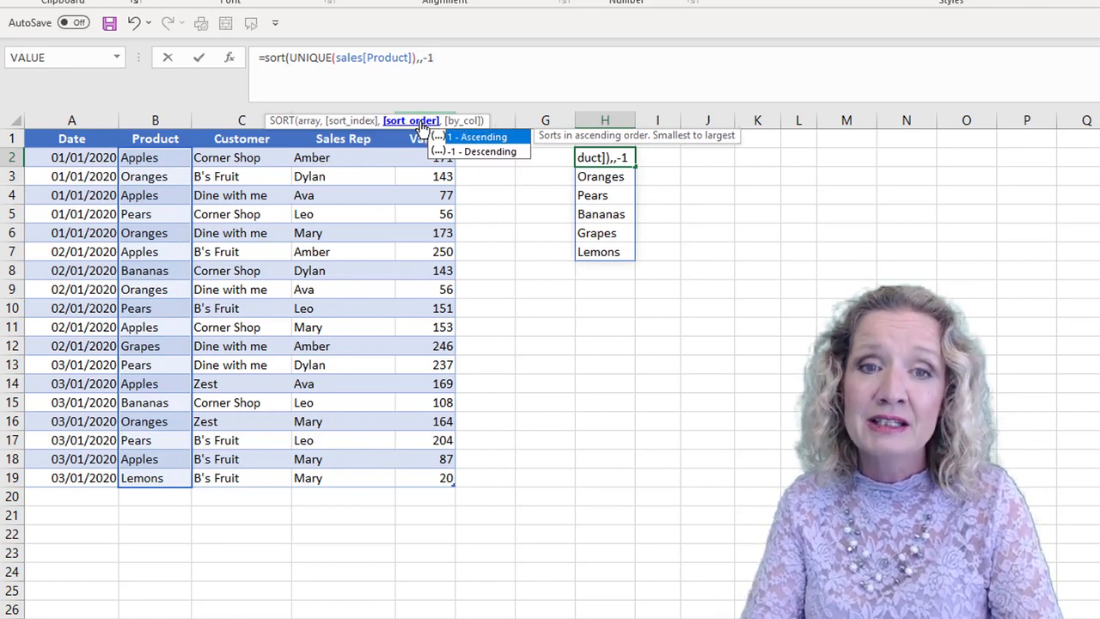
{"action": "type", "text": ")"}
{"action": "key", "text": "Return"}
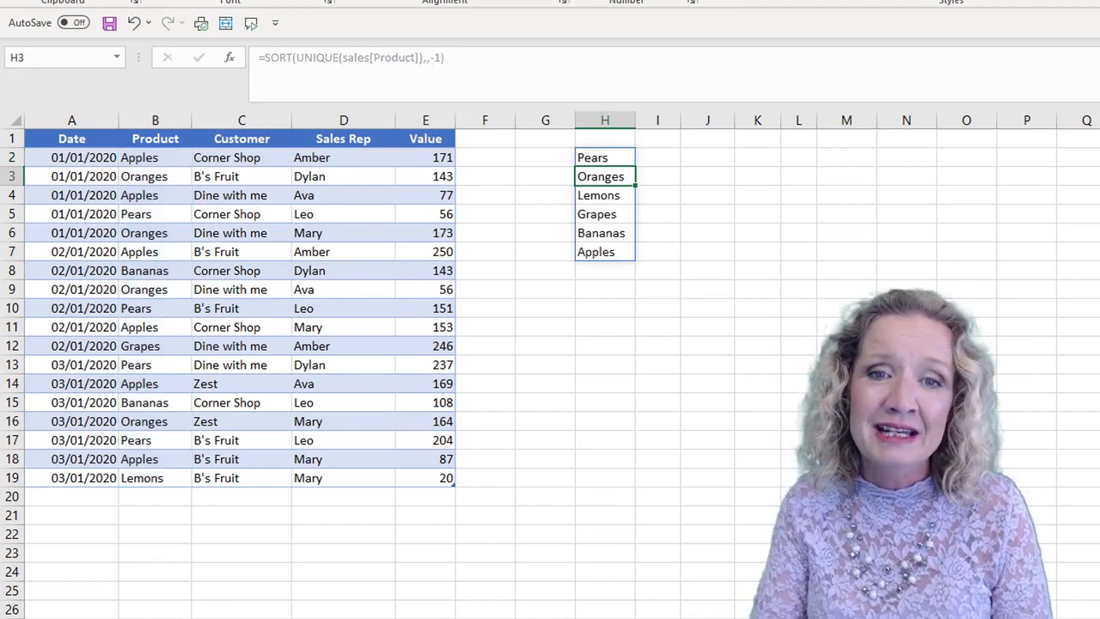
- Change the sort order argument in the H2 formula to 1 for ascending order
{"action": "left_click", "coordinate": [596, 159]}
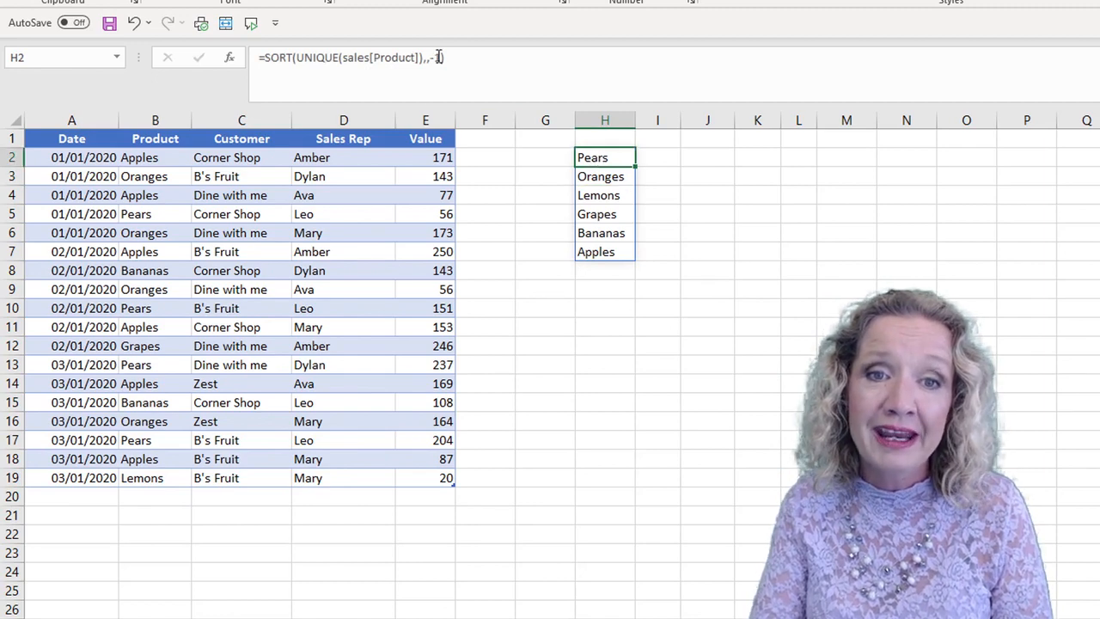
{"action": "left_click", "coordinate": [436, 57]}
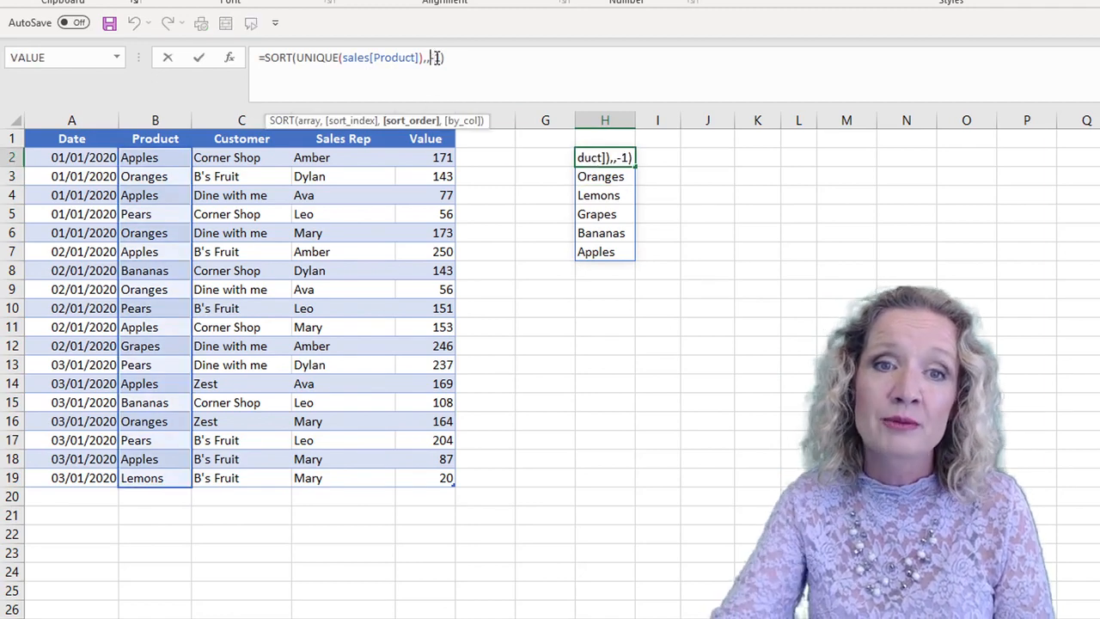
{"action": "key", "text": "BackSpace"}
{"action": "key", "text": "Return"}
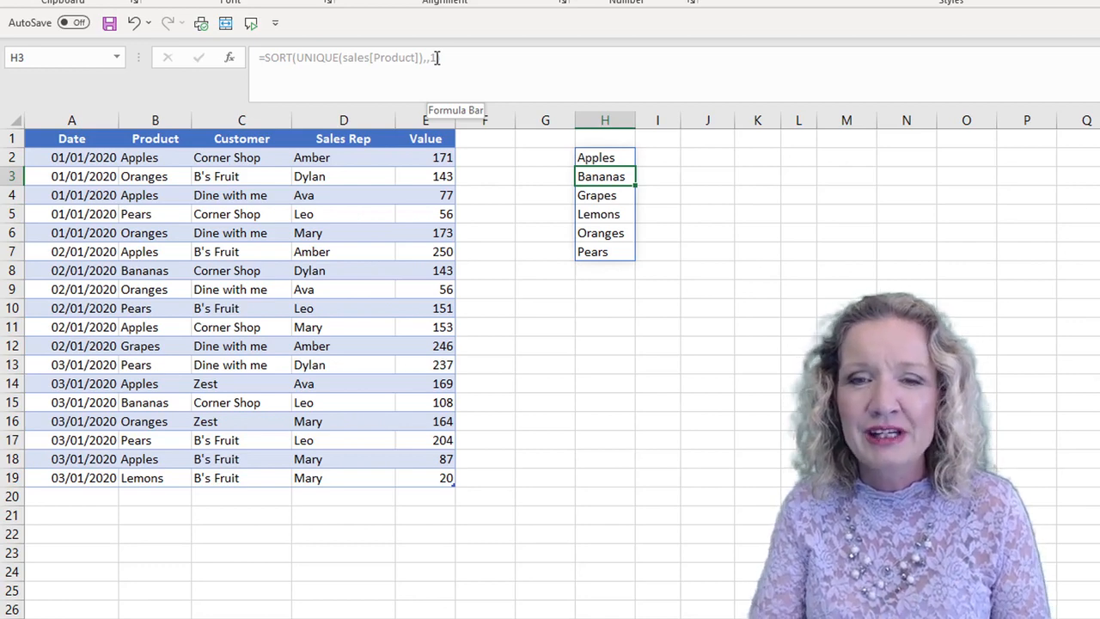
- Enter =UNIQUE(sales[Sales Rep]) in cell I1 to list each sales rep once
{"action": "left_click", "coordinate": [666, 137]}
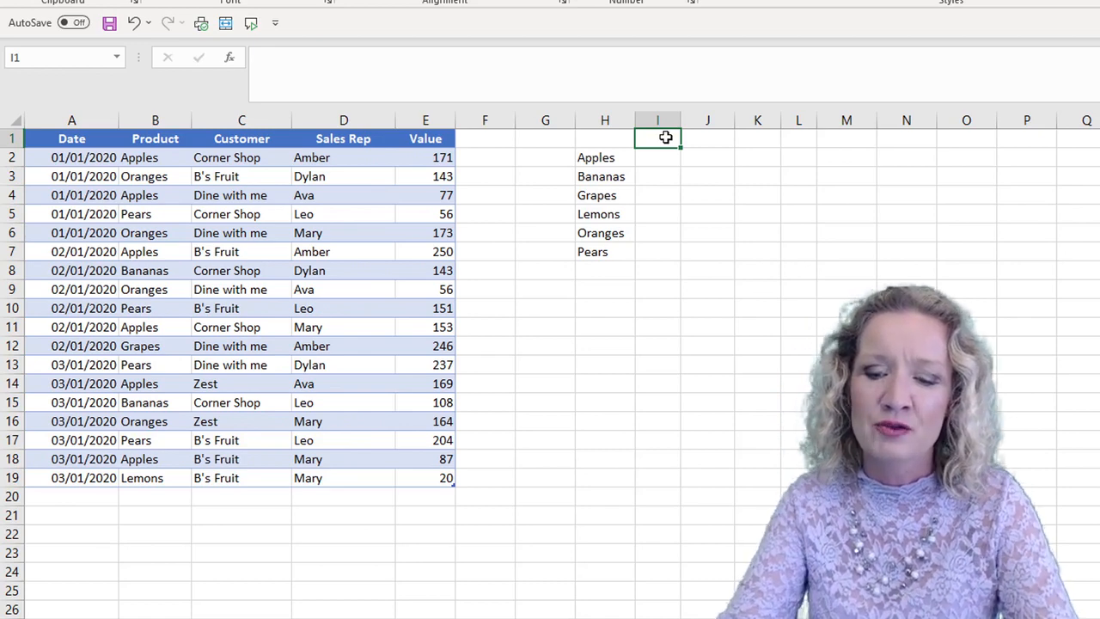
{"action": "type", "text": "=uni"}
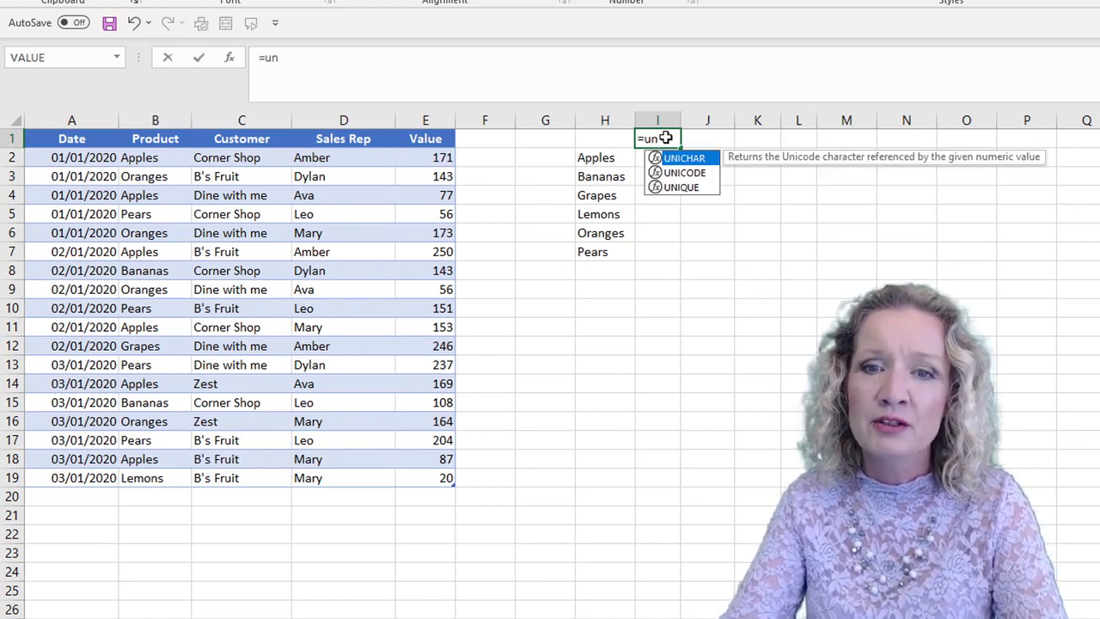
{"action": "key", "text": "Down"}
{"action": "key", "text": "Down"}
{"action": "key", "text": "Tab"}
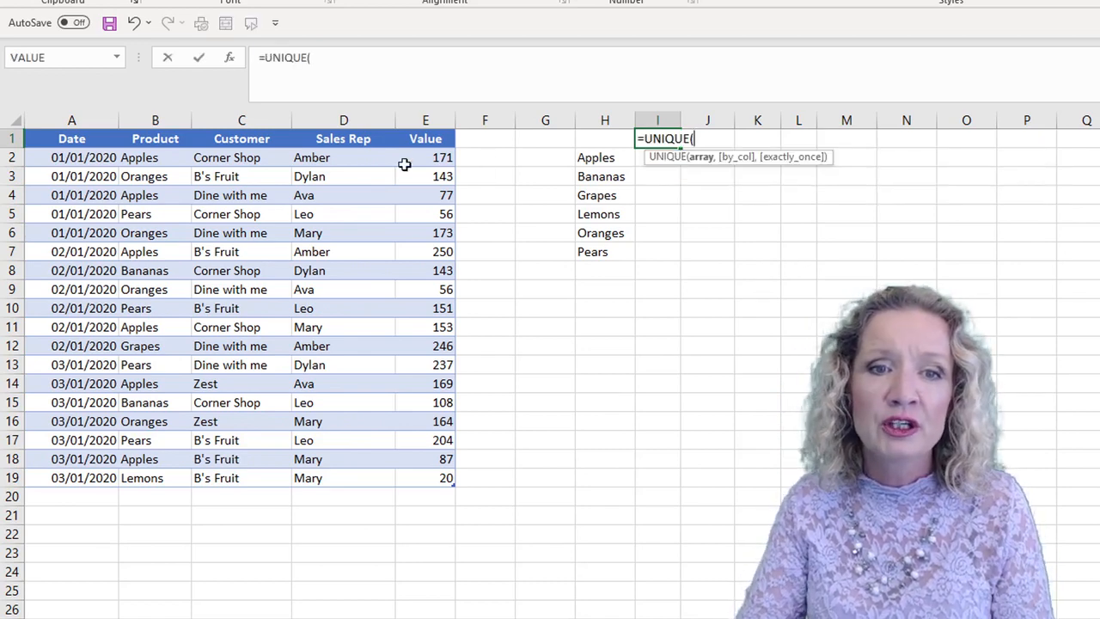
{"action": "left_click_drag", "start_coordinate": [350, 159], "coordinate": [327, 485]}
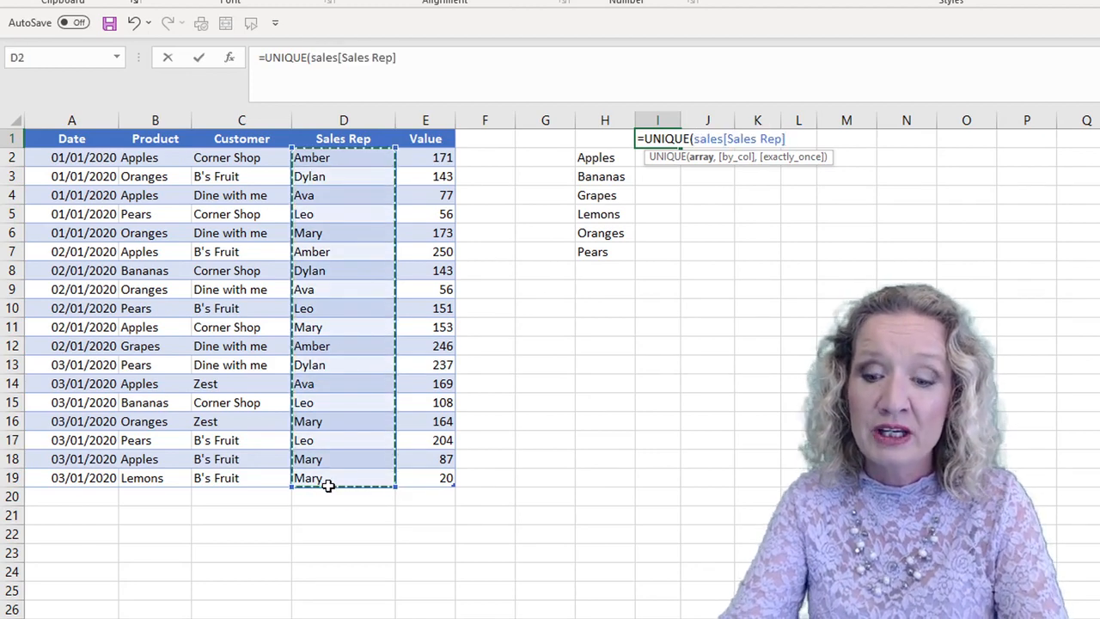
{"action": "type", "text": ")"}
{"action": "key", "text": "Return"}
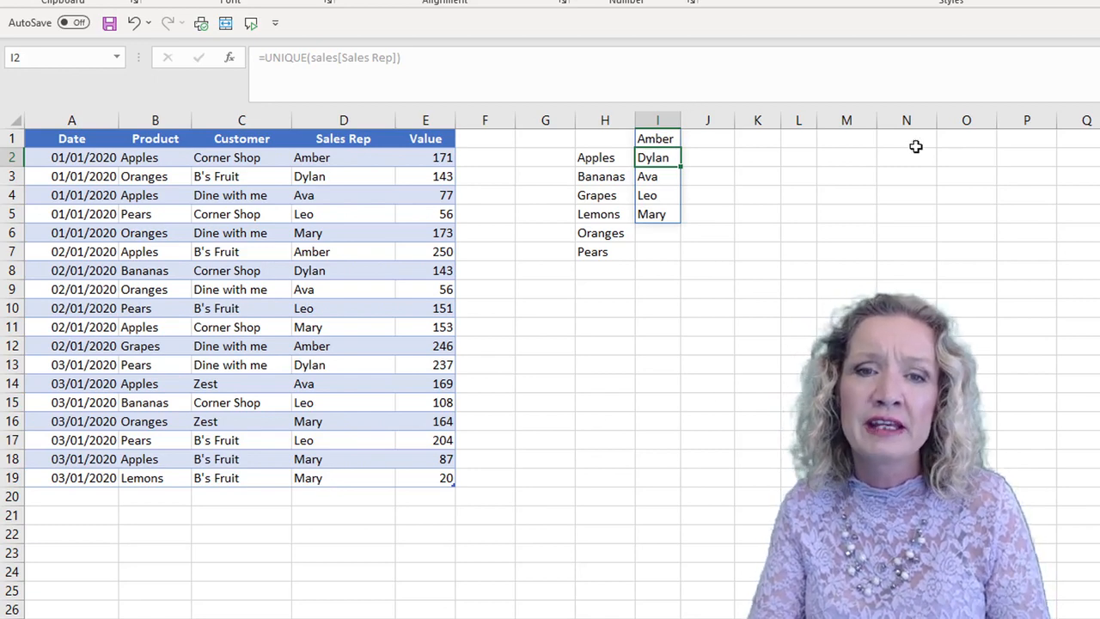
- Wrap the I1 sales rep formula in SORT, making it =SORT(UNIQUE(sales[Sales Rep]),1)
{"action": "left_click", "coordinate": [653, 136]}
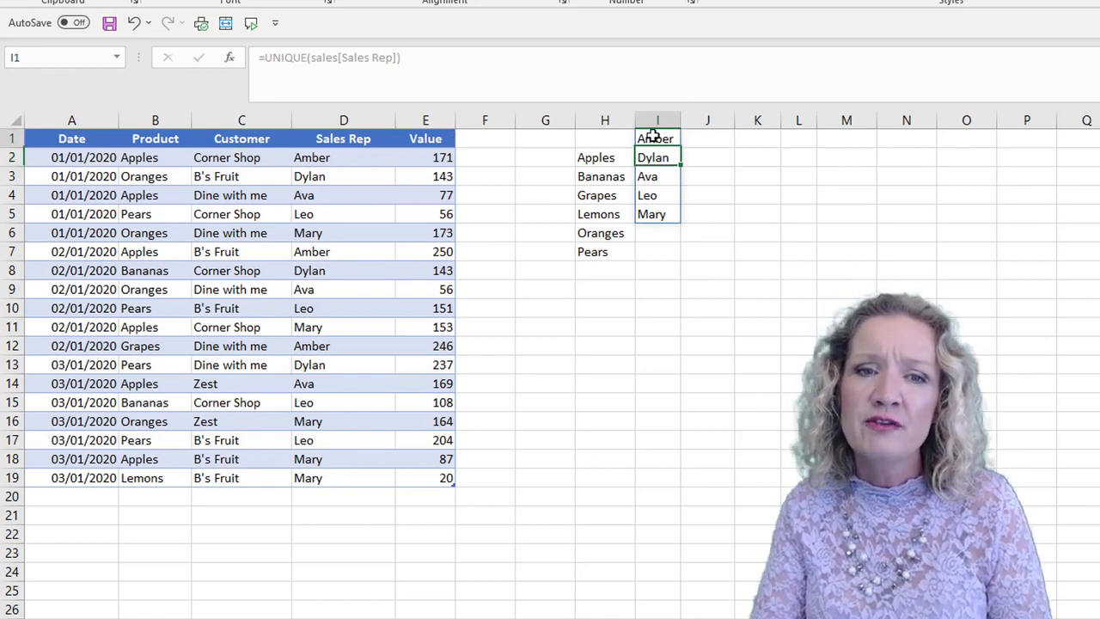
{"action": "left_click", "coordinate": [263, 58]}
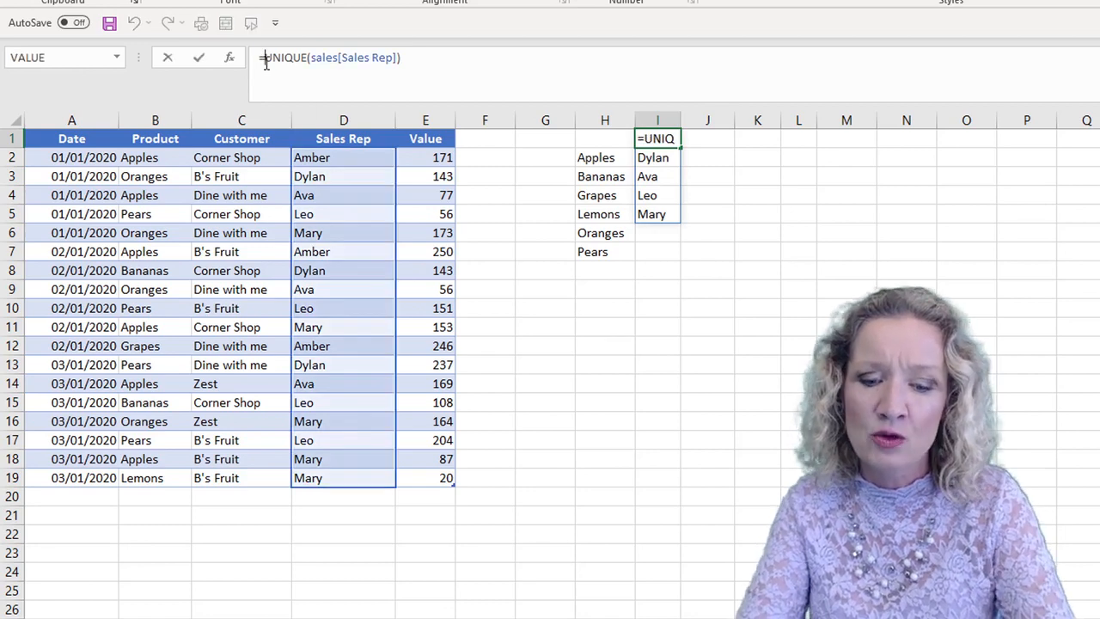
{"action": "type", "text": "sort("}
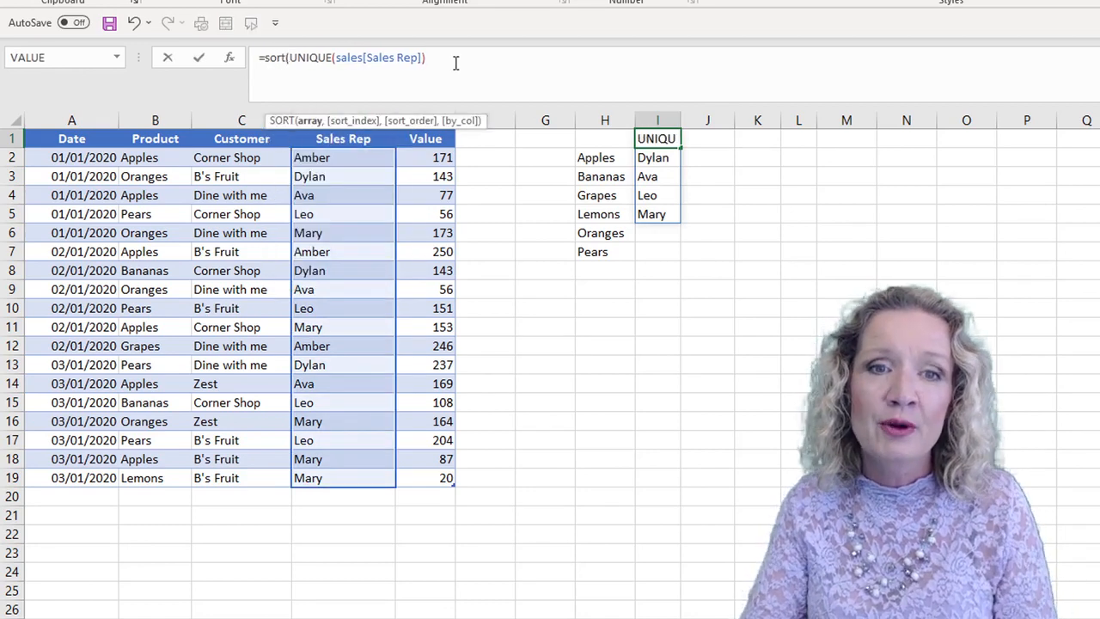
{"action": "left_click", "coordinate": [428, 58]}
{"action": "type", "text": ",1)"}
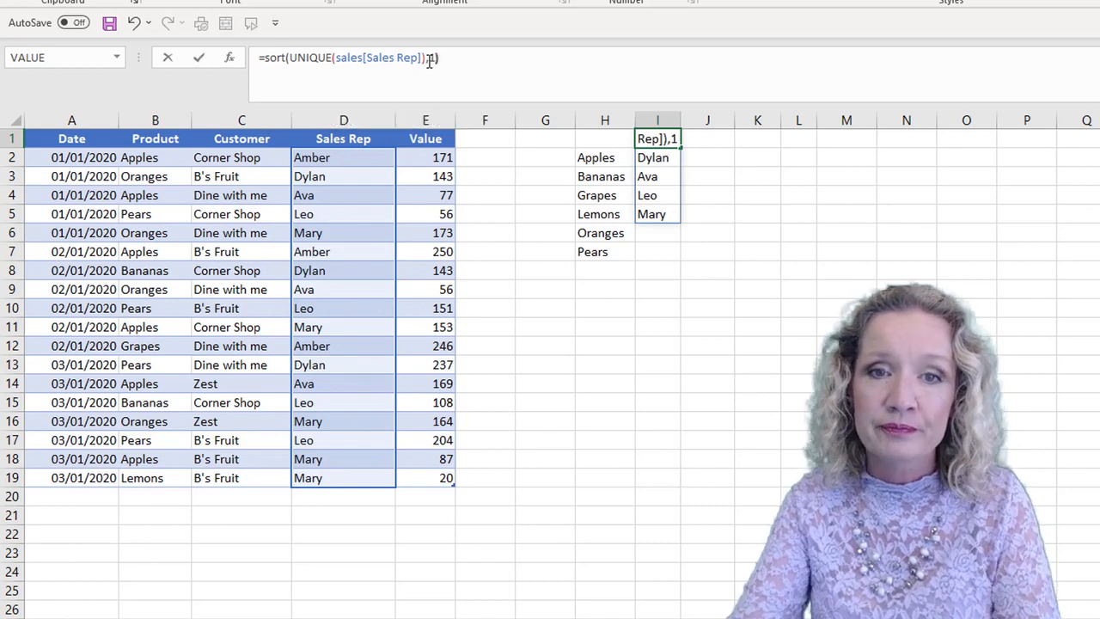
{"action": "key", "text": "Return"}
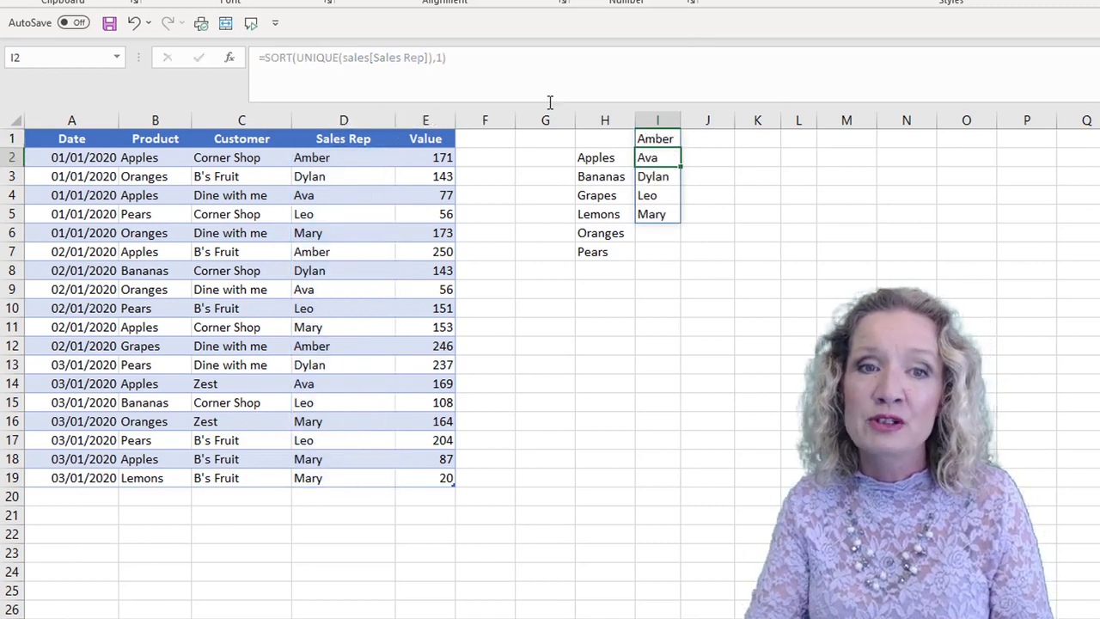
- Wrap the I1 formula in TRANSPOSE so the sorted sales reps run across row 1 as column headings
{"action": "left_click", "coordinate": [657, 138]}
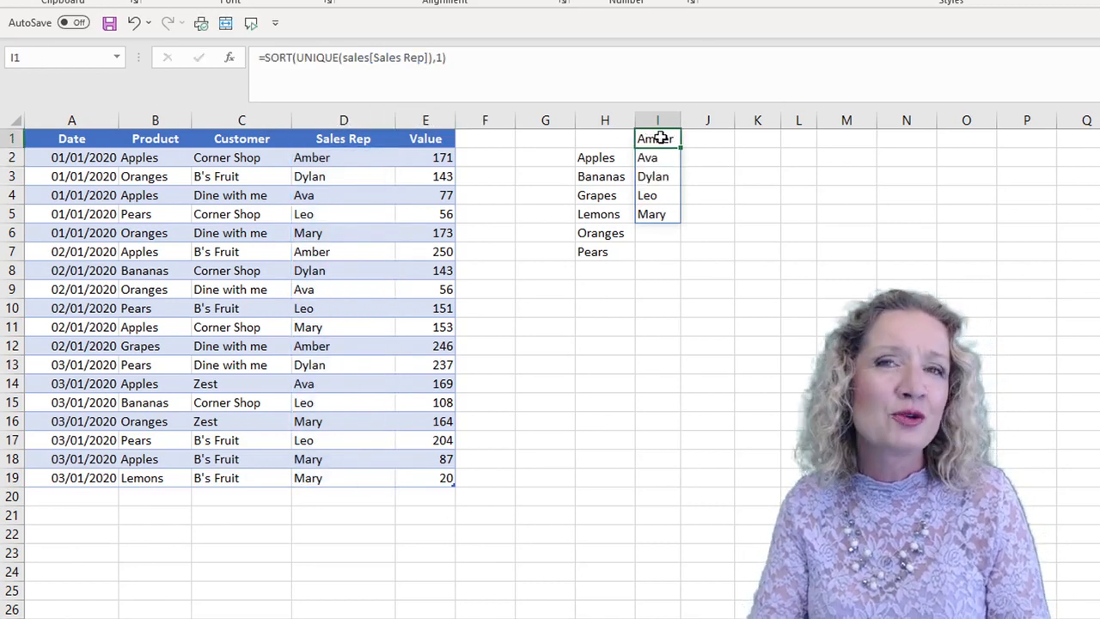
{"action": "left_click", "coordinate": [266, 58]}
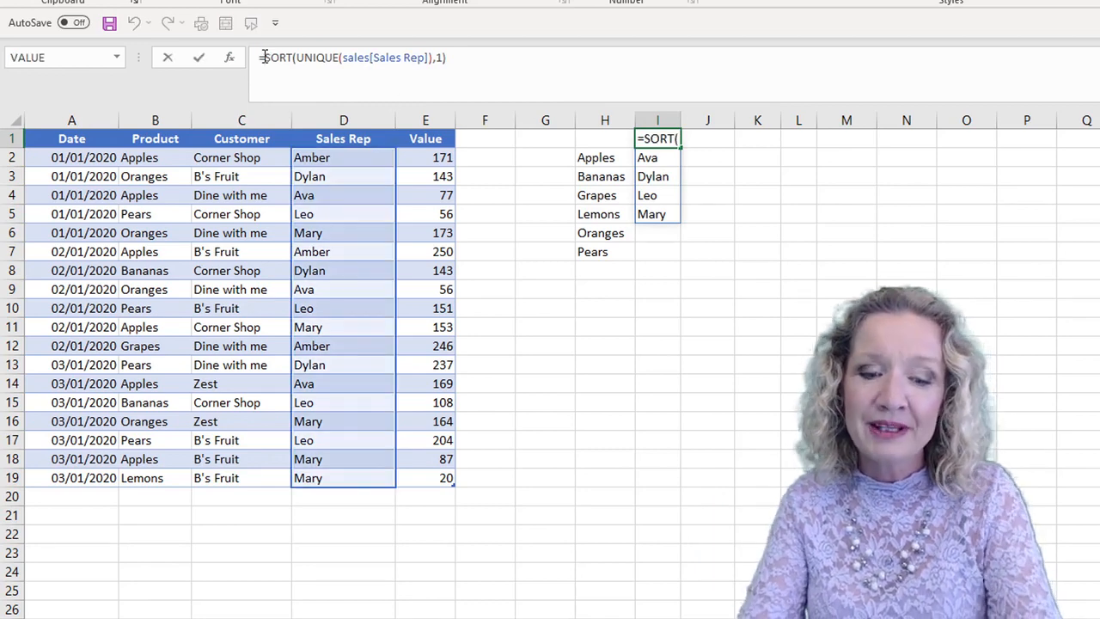
{"action": "type", "text": "Tron"}
{"action": "key", "text": "BackSpace"}
{"action": "key", "text": "BackSpace"}
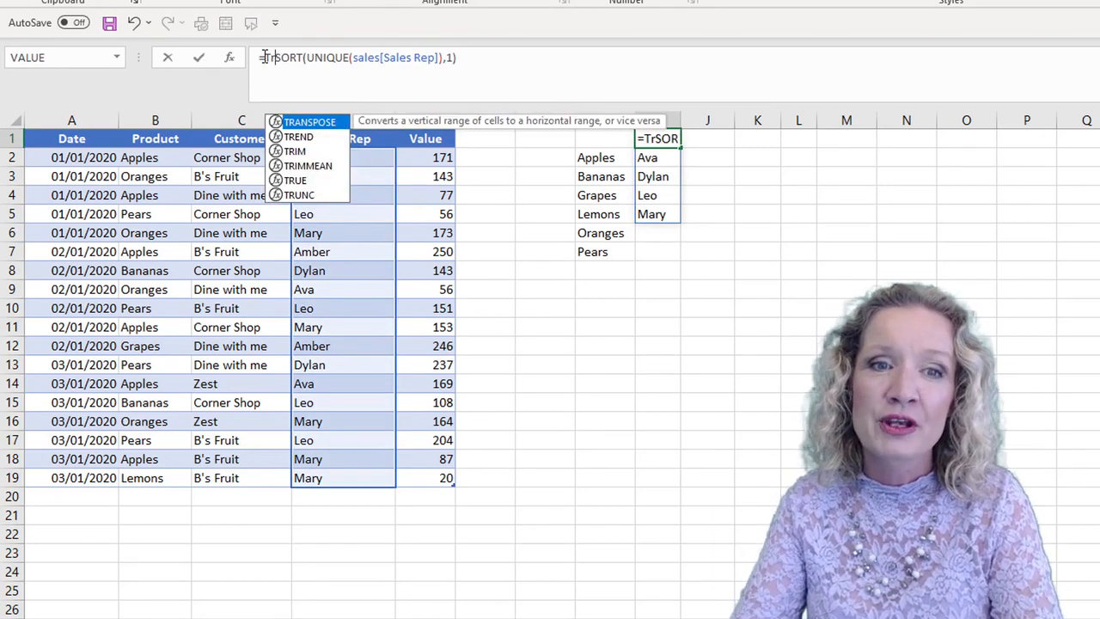
{"action": "key", "text": "Tab"}
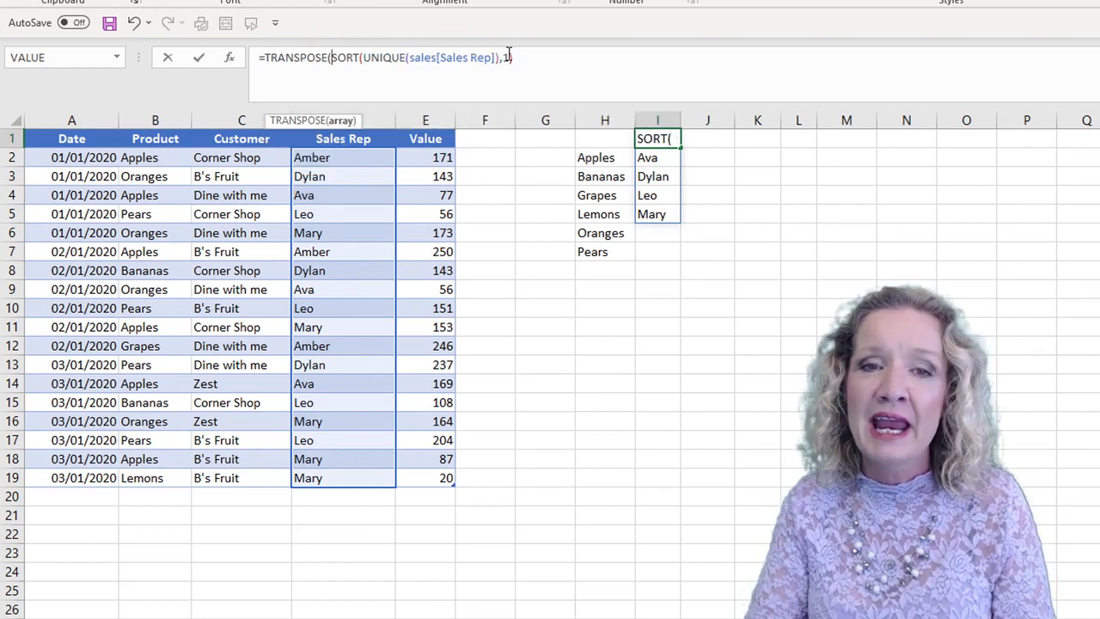
{"action": "left_click", "coordinate": [520, 57]}
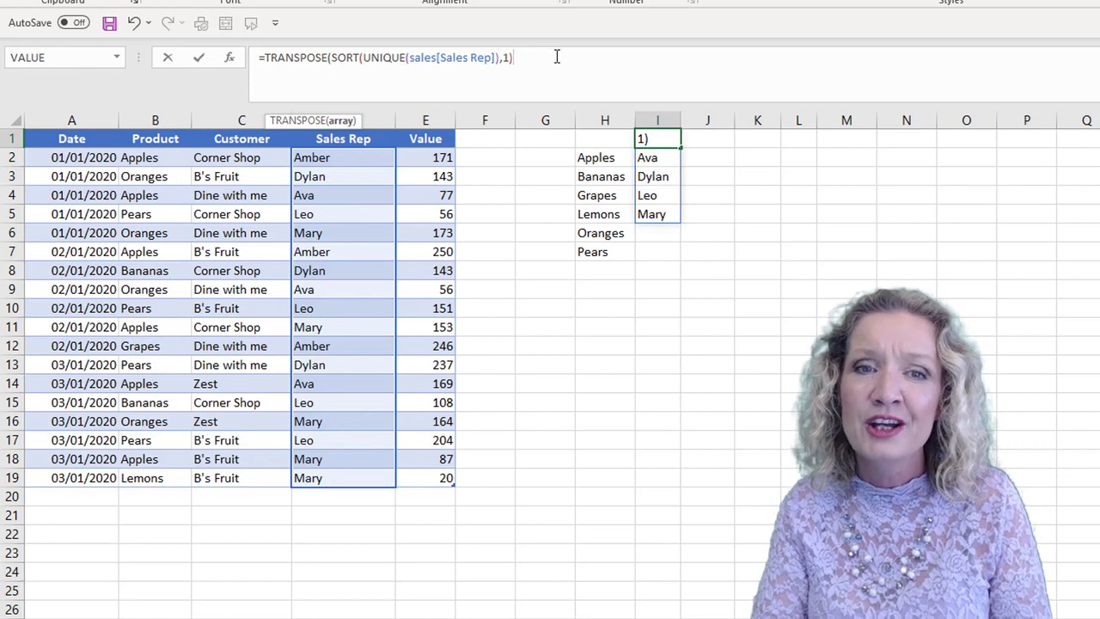
{"action": "type", "text": ")"}
{"action": "key", "text": "Return"}
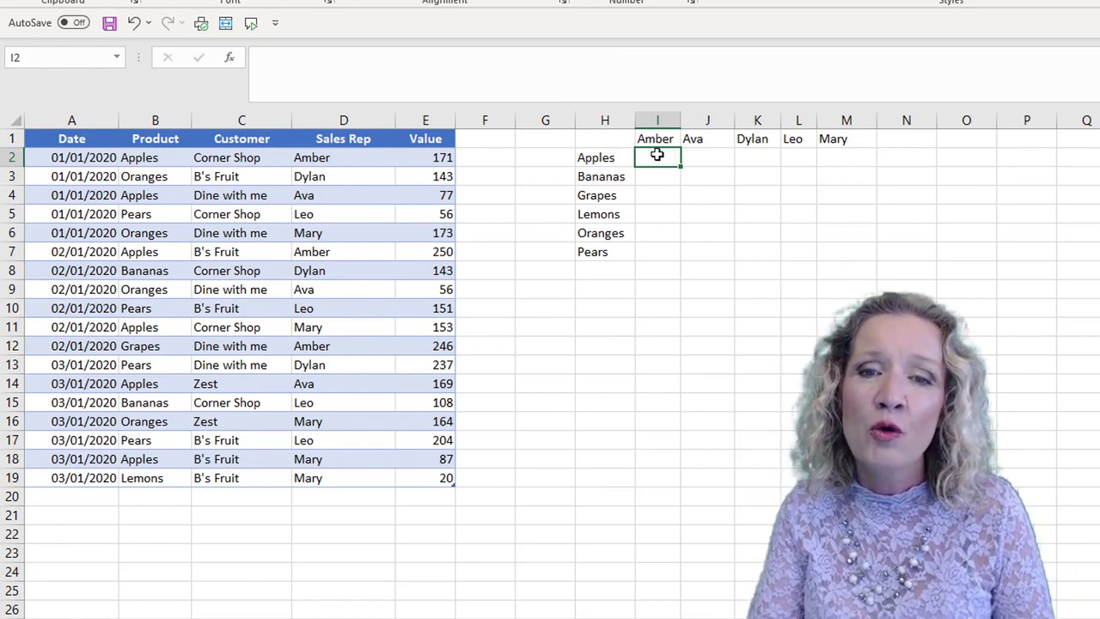
- Start a SUMIFS formula in cell I2 with sales[Value] as the sum range
{"action": "left_click_drag", "start_coordinate": [658, 158], "coordinate": [839, 247]}
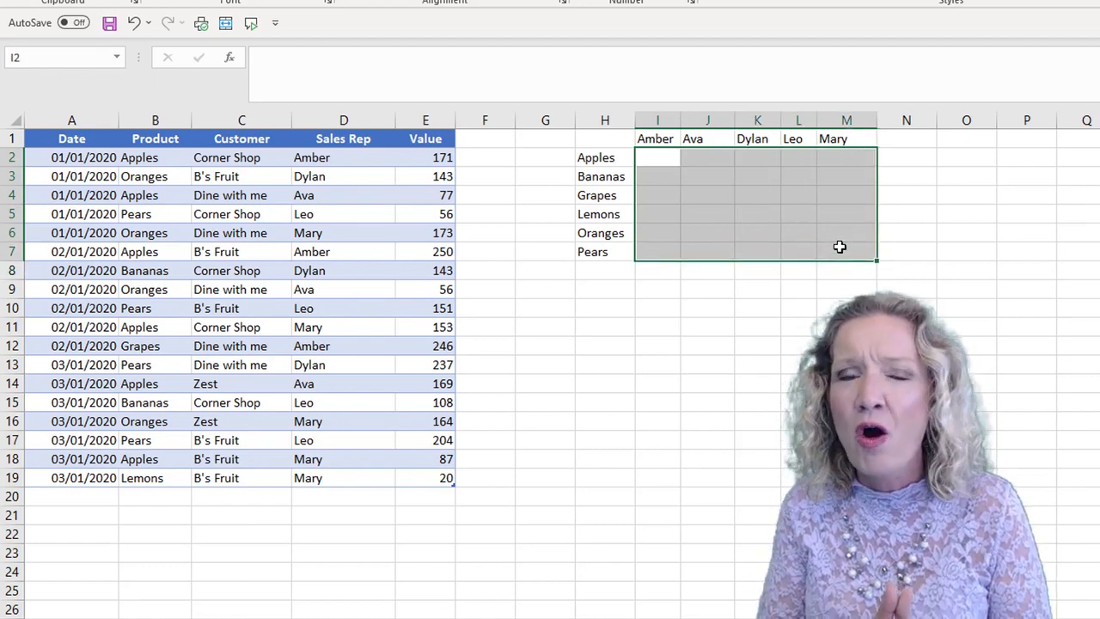
{"action": "left_click", "coordinate": [652, 158]}
{"action": "type", "text": "=sum"}
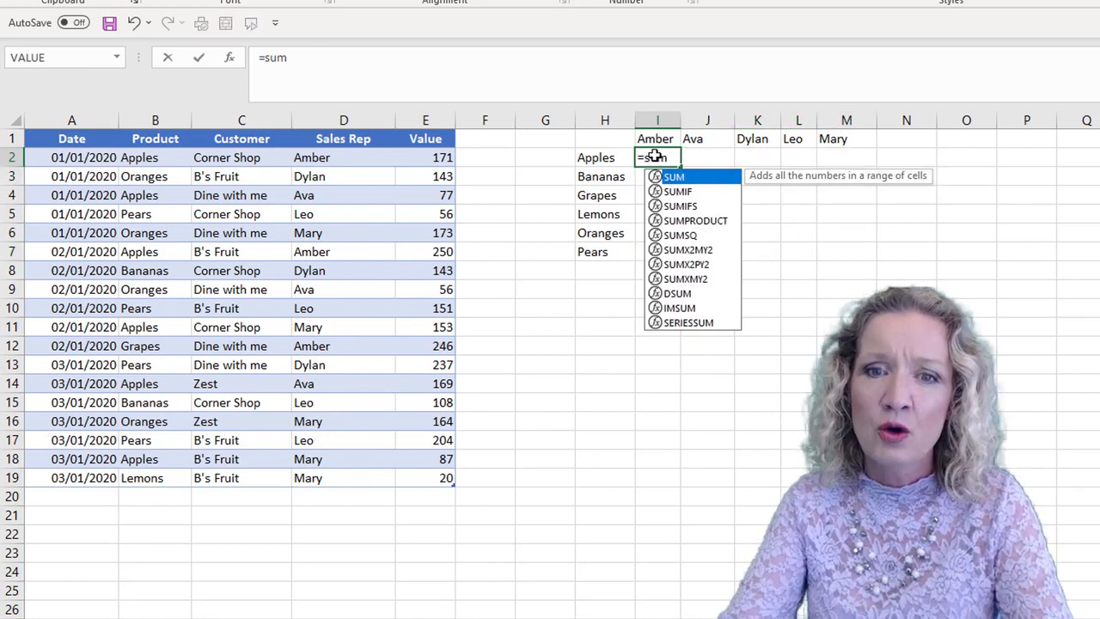
{"action": "key", "text": "Down"}
{"action": "key", "text": "Down"}
{"action": "key", "text": "Tab"}
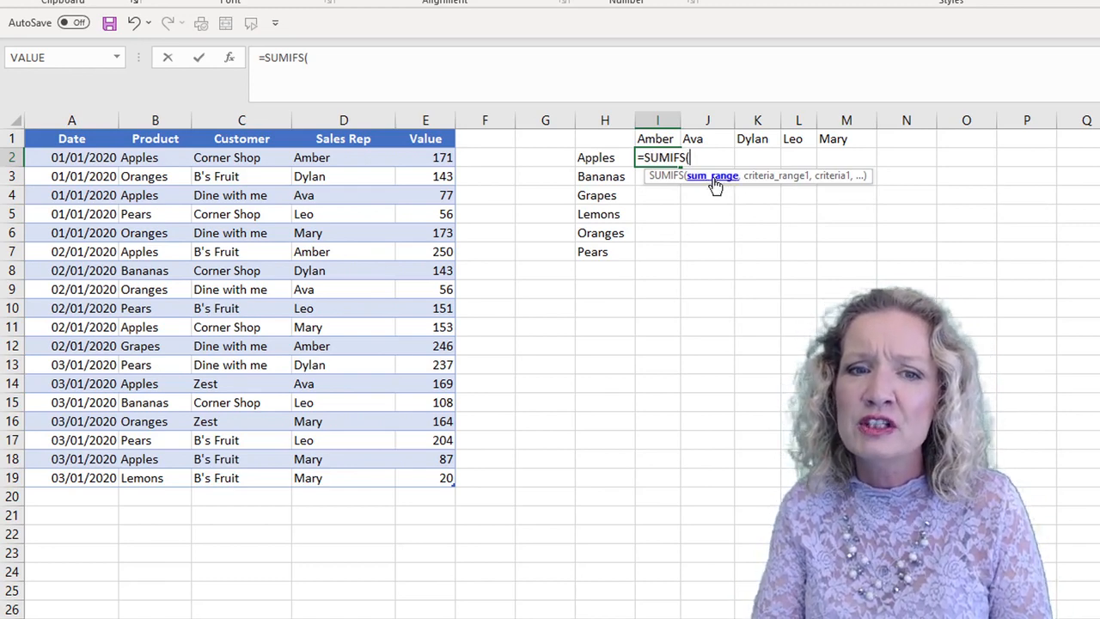
{"action": "left_click_drag", "start_coordinate": [438, 160], "coordinate": [433, 473]}
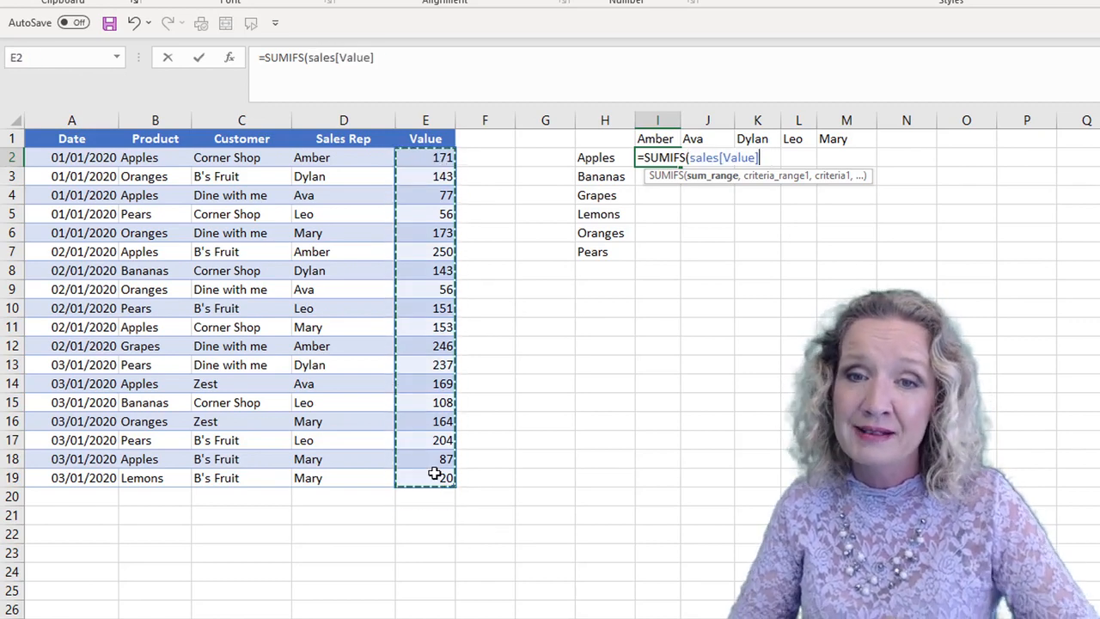
{"action": "type", "text": ","}
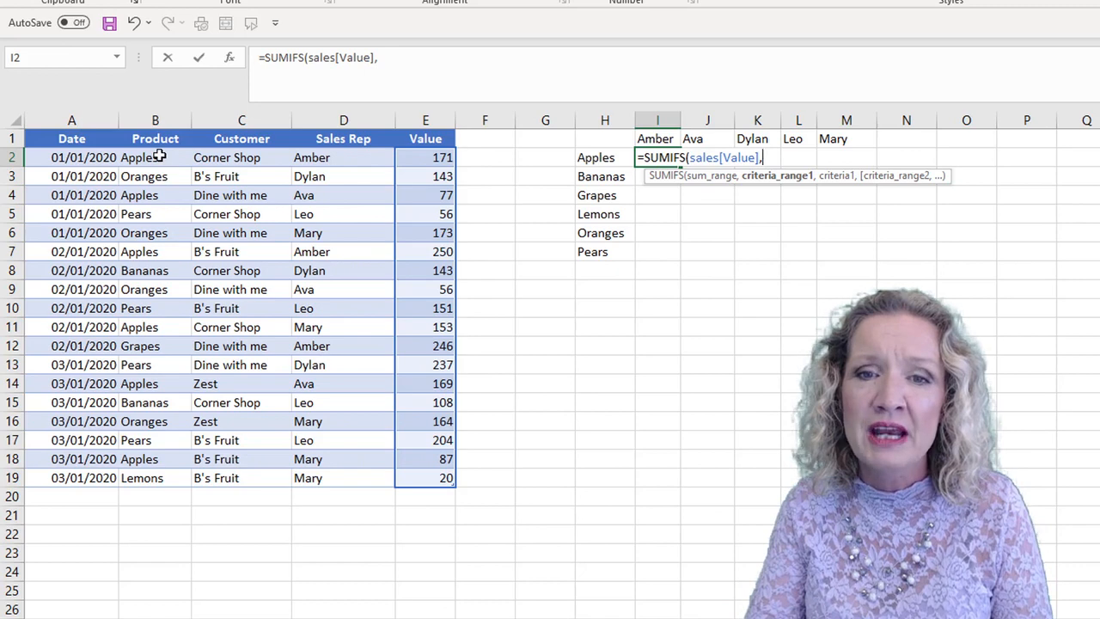
- Add sales[Product] as the first criteria range and the spilled product list H2# as its criterion
{"action": "left_click_drag", "start_coordinate": [154, 157], "coordinate": [157, 478]}
{"action": "type", "text": ","}
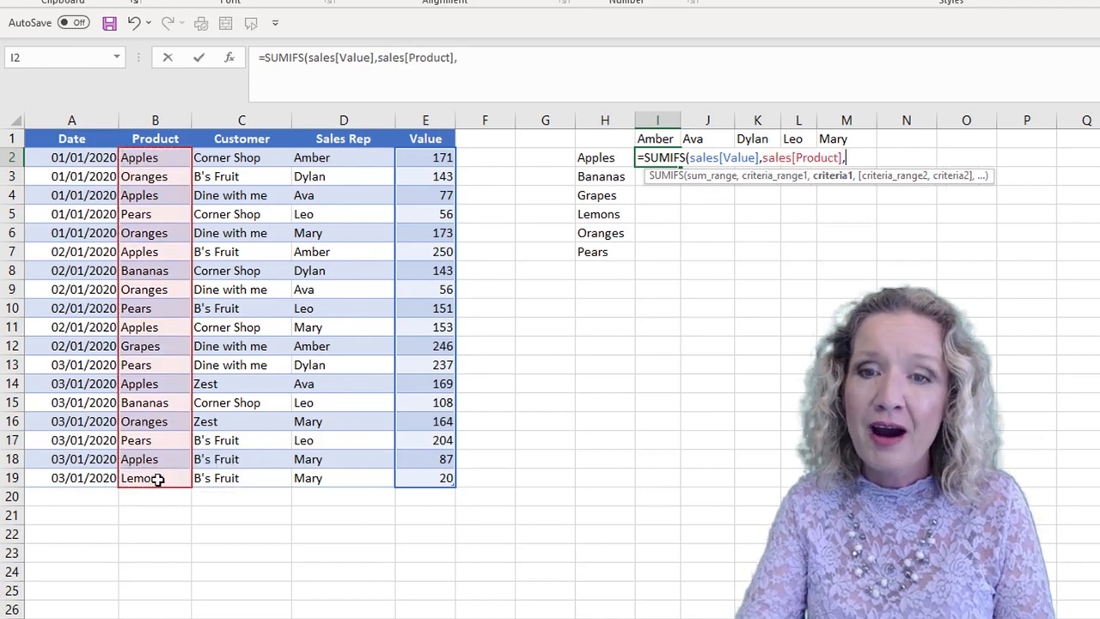
{"action": "left_click", "coordinate": [599, 158]}
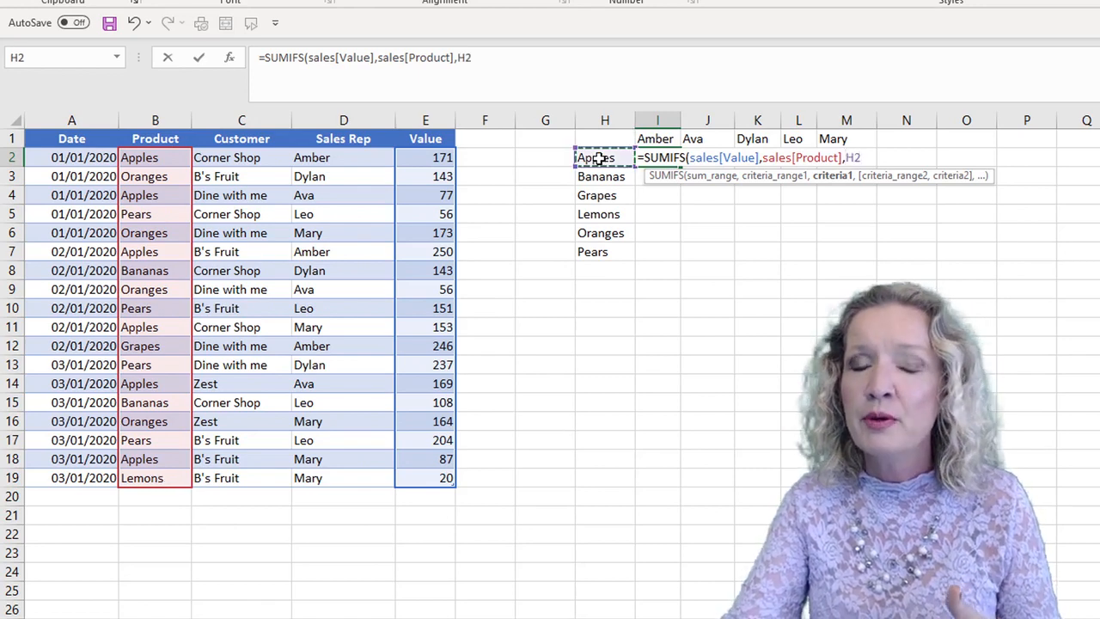
{"action": "type", "text": "#"}
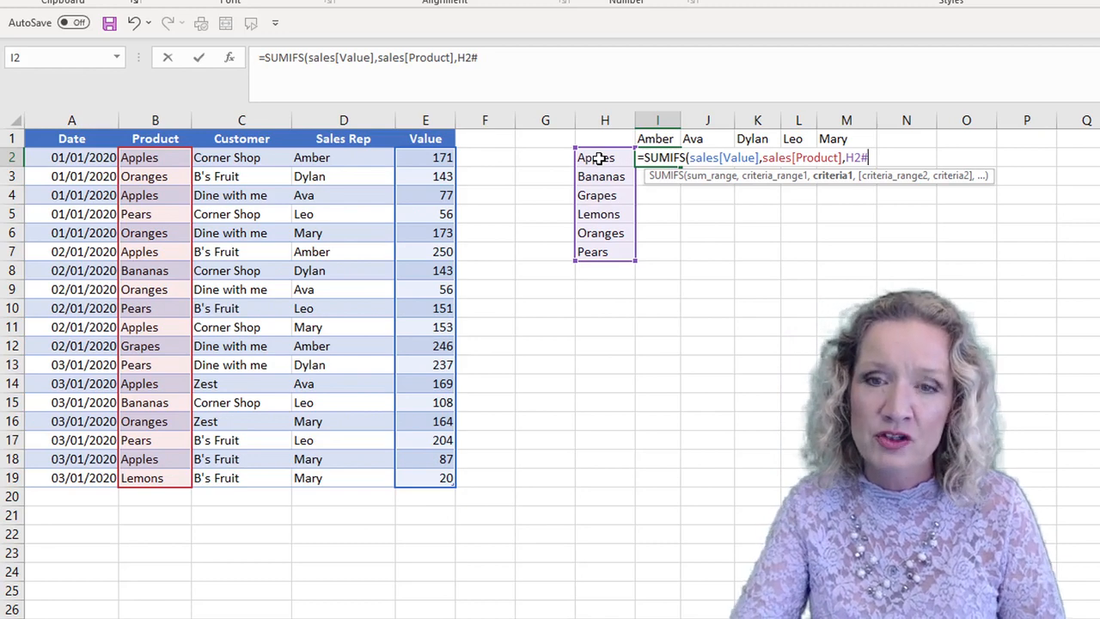
{"action": "type", "text": ","}
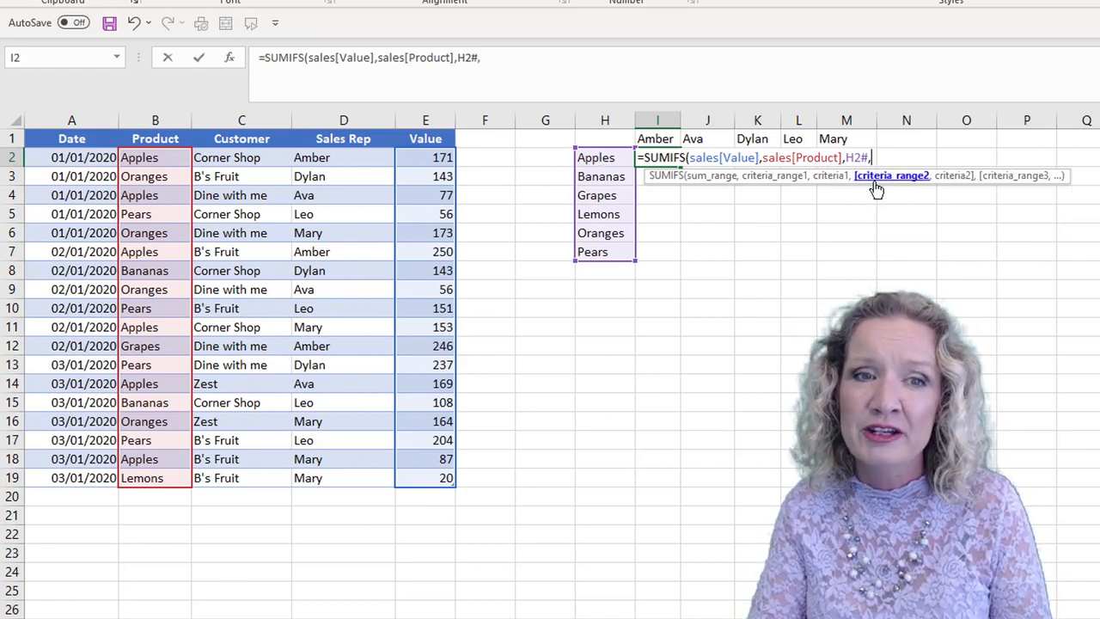
- Add sales[Sales Rep] as the second criteria range with I1# as its criterion, and complete the SUMIFS formula
{"action": "left_click_drag", "start_coordinate": [351, 157], "coordinate": [355, 474]}
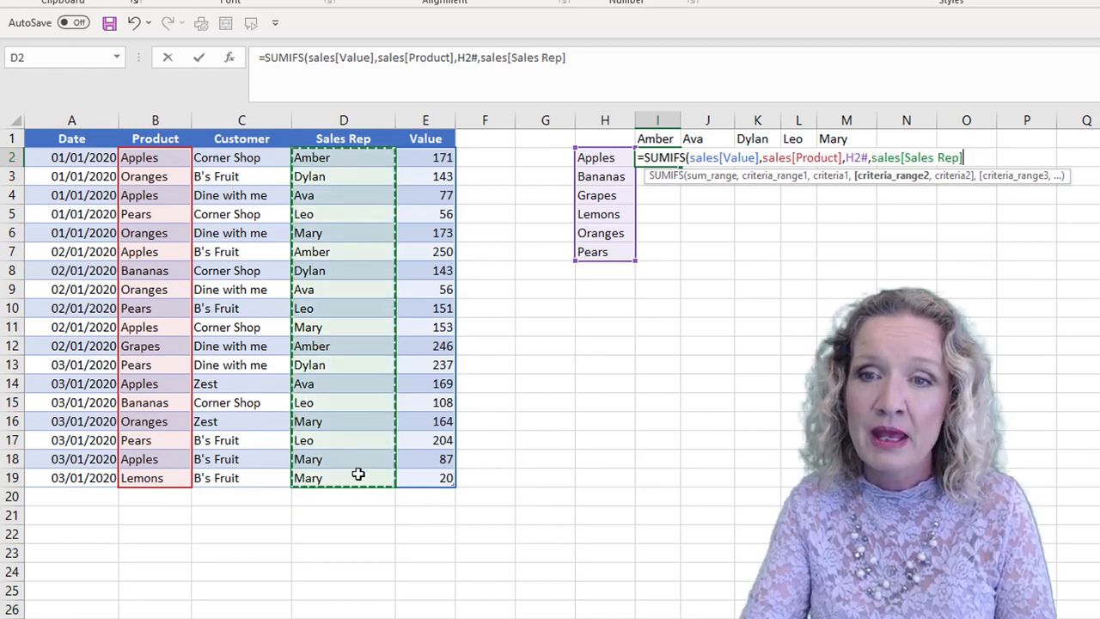
{"action": "type", "text": ","}
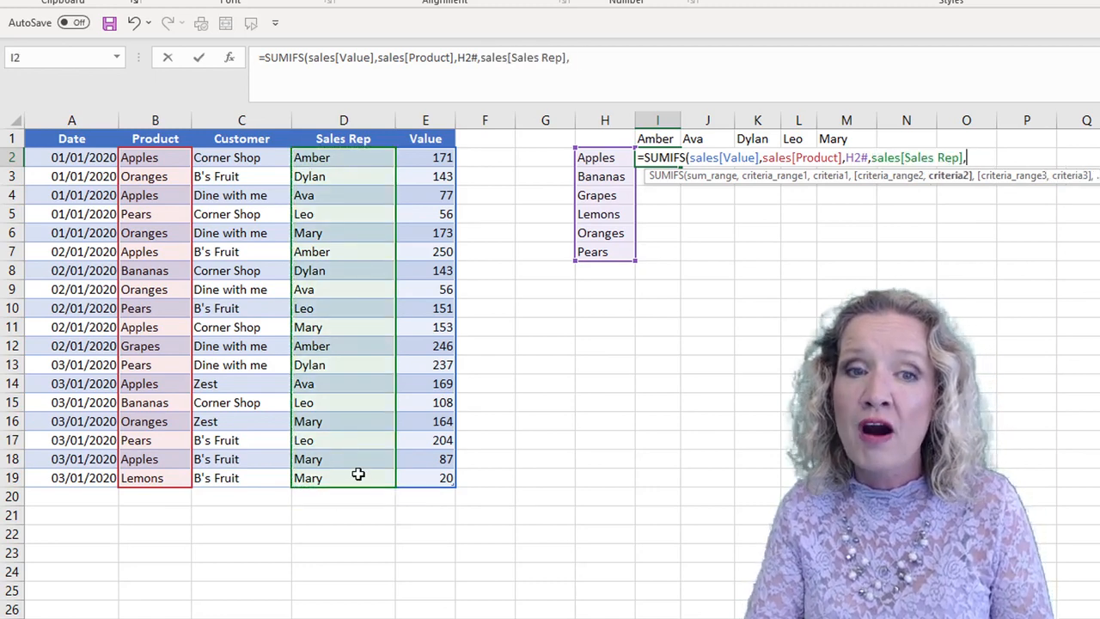
{"action": "left_click", "coordinate": [664, 138]}
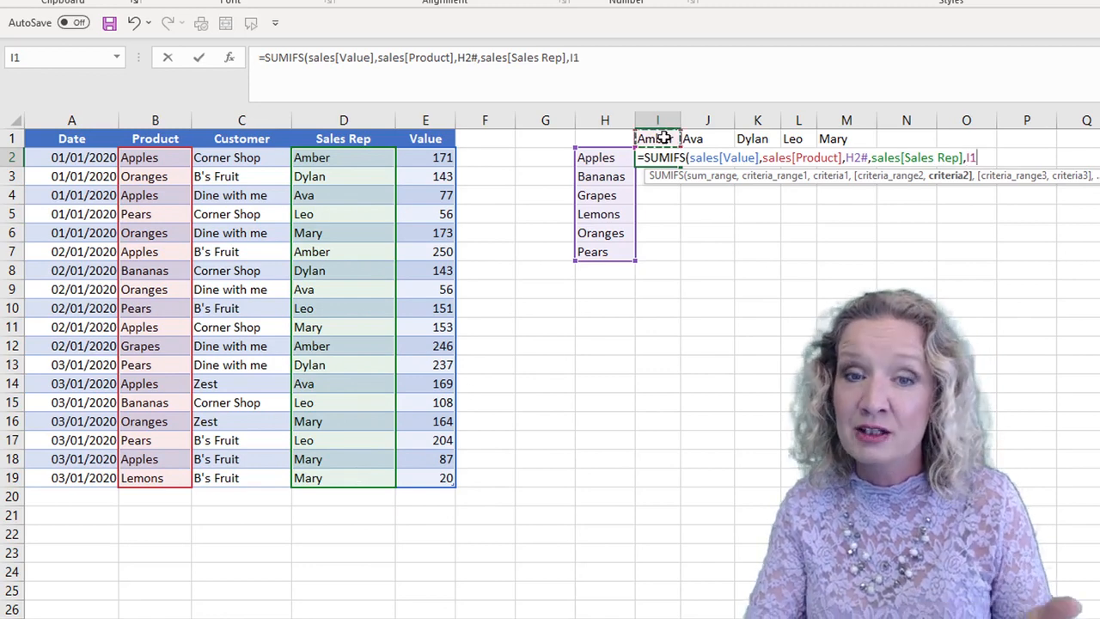
{"action": "type", "text": "#"}
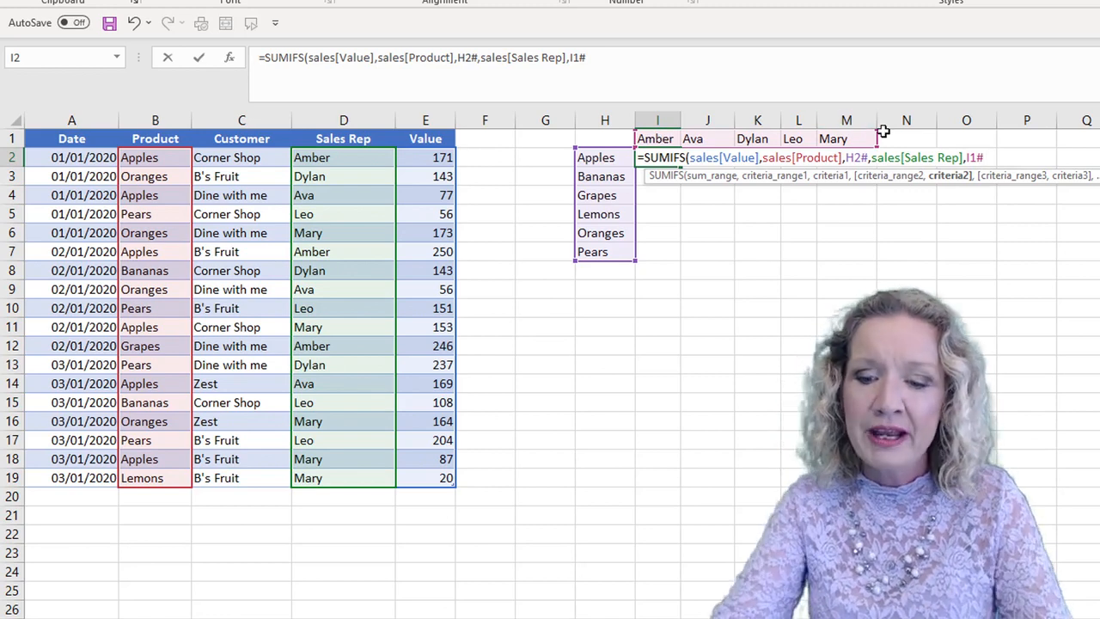
{"action": "type", "text": ")"}
{"action": "key", "text": "Return"}
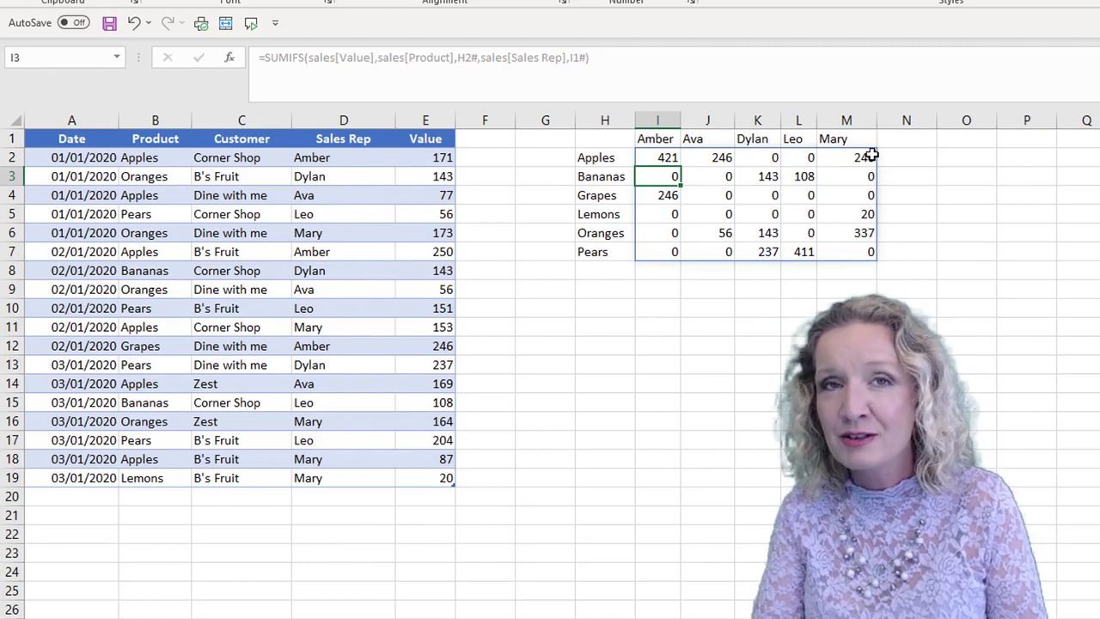
{"action": "left_click_drag", "start_coordinate": [593, 134], "coordinate": [890, 263]}
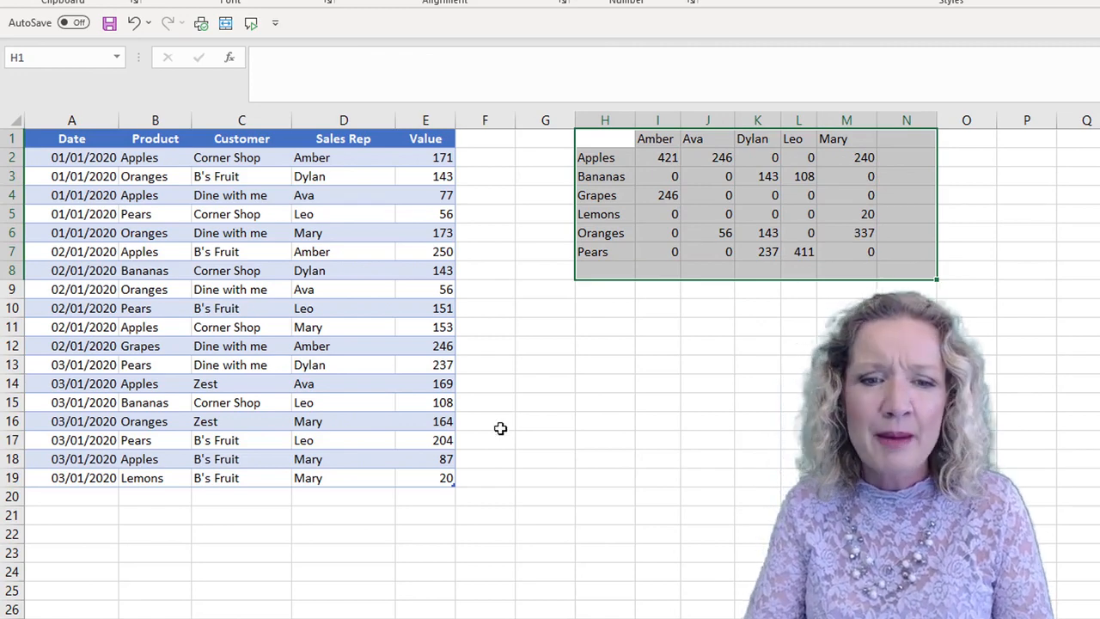
- Add a new row at the end of the sales table with date 03/01/2020 and product Bikes
{"action": "left_click", "coordinate": [422, 477]}
{"action": "key", "text": "Tab"}
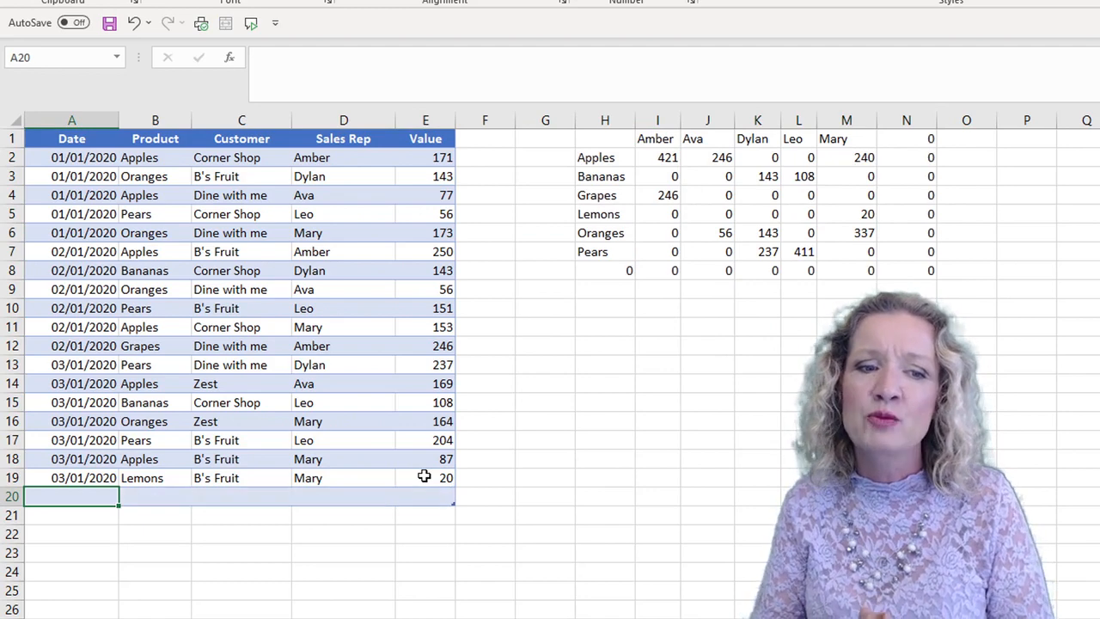
{"action": "type", "text": "03/01"}
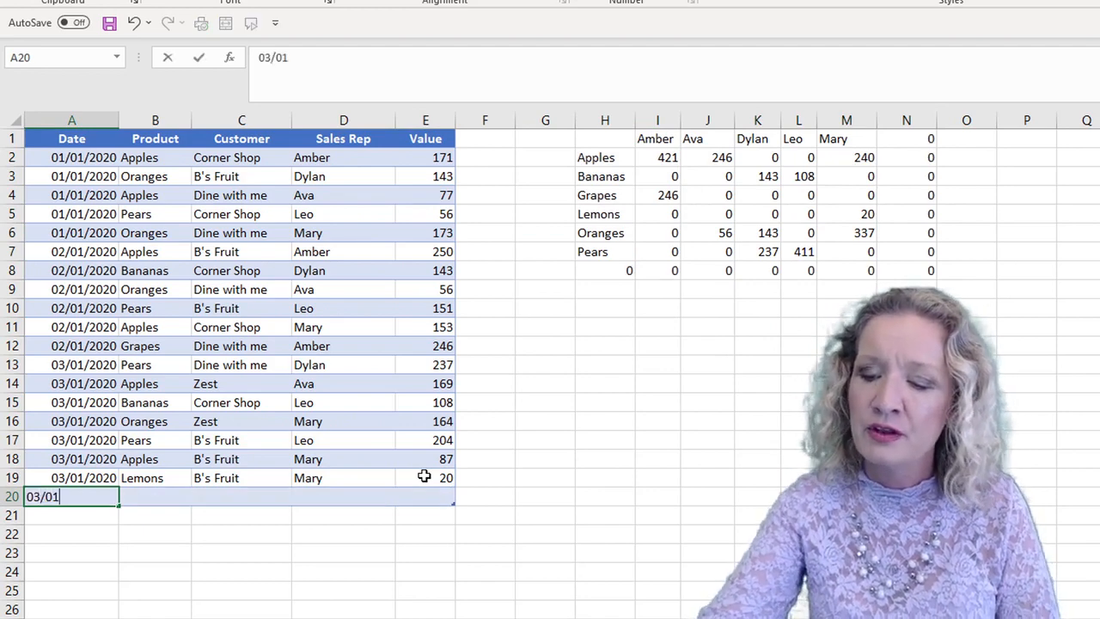
{"action": "type", "text": "/2020"}
{"action": "key", "text": "Tab"}
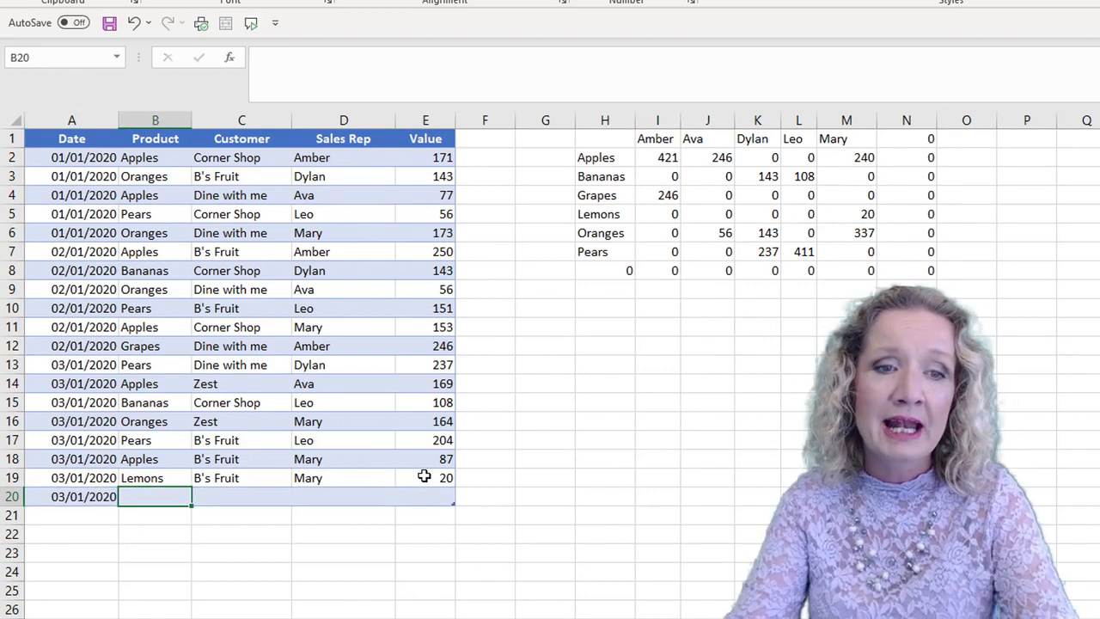
{"action": "type", "text": "Bikes"}
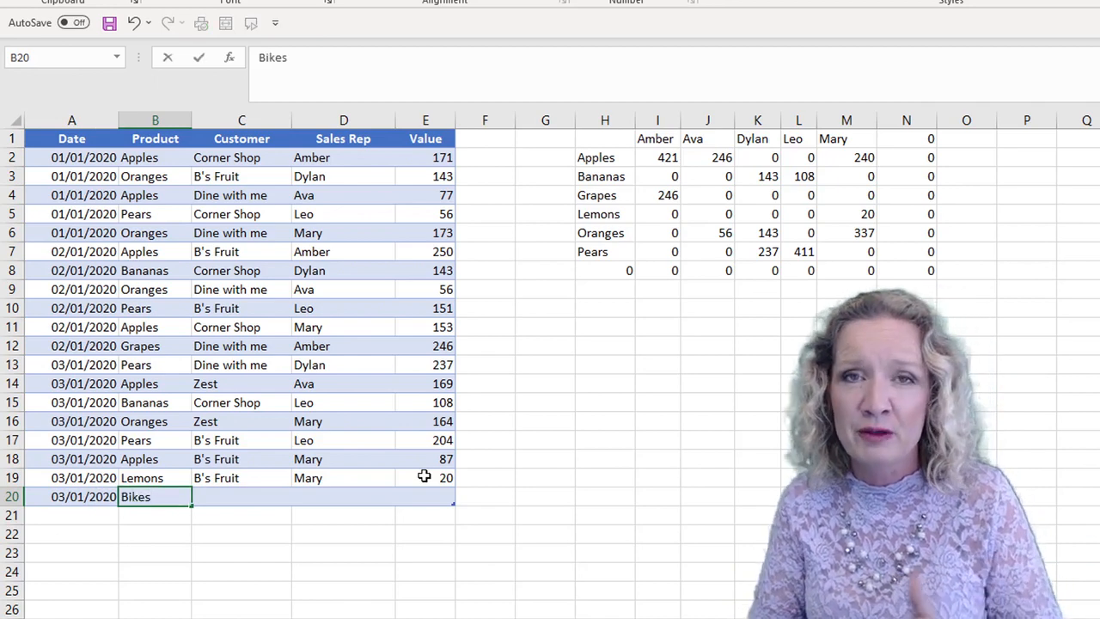
{"action": "key", "text": "Tab"}
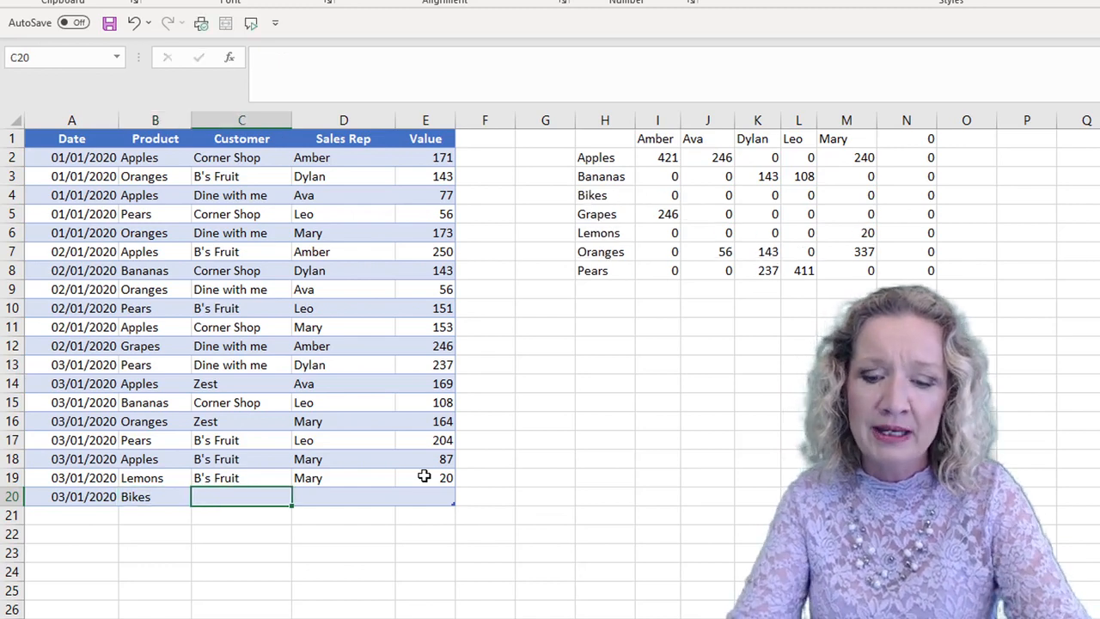
- Fill the rest of row 20 with customer Bike Shop, the new sales rep's name and value 15000
{"action": "type", "text": "Bike Shop"}
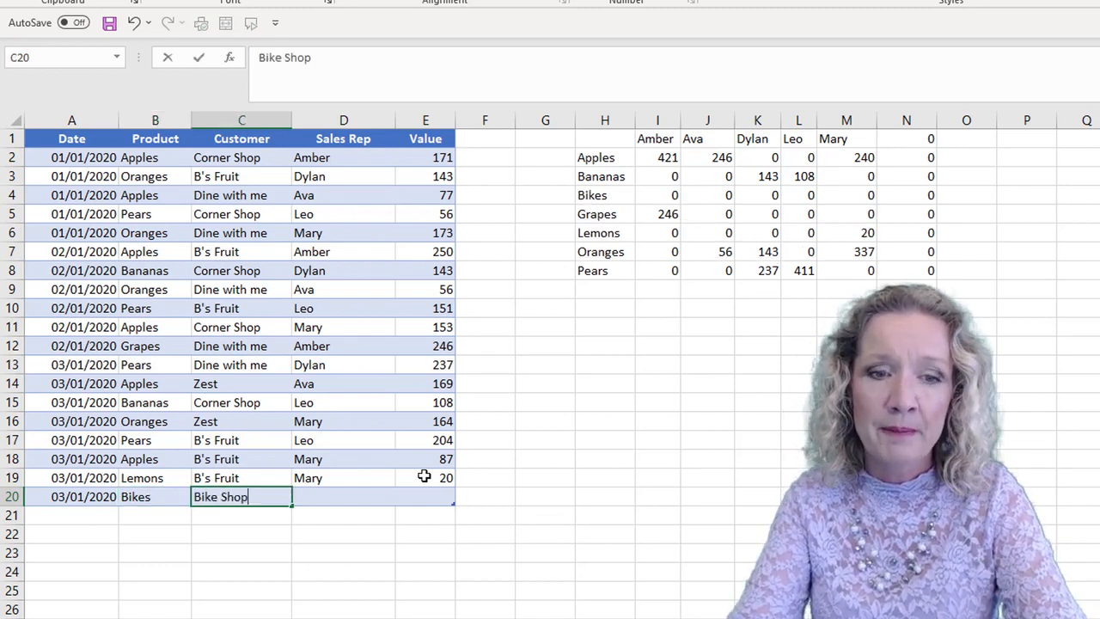
{"action": "key", "text": "Tab"}
{"action": "type", "text": "Paula"}
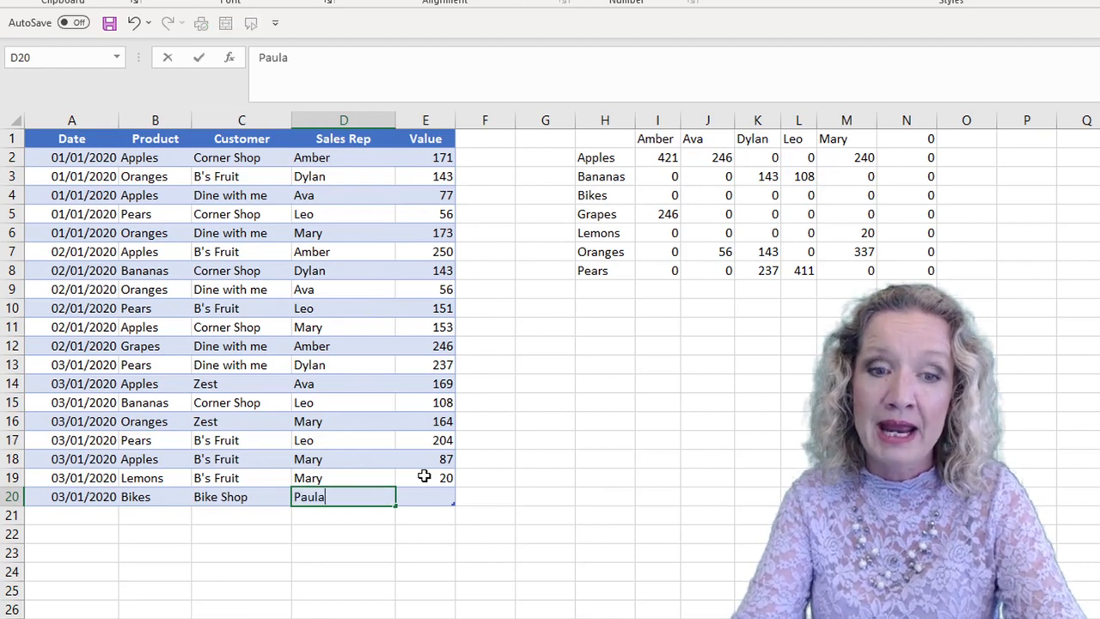
{"action": "key", "text": "Tab"}
{"action": "type", "text": "15000"}
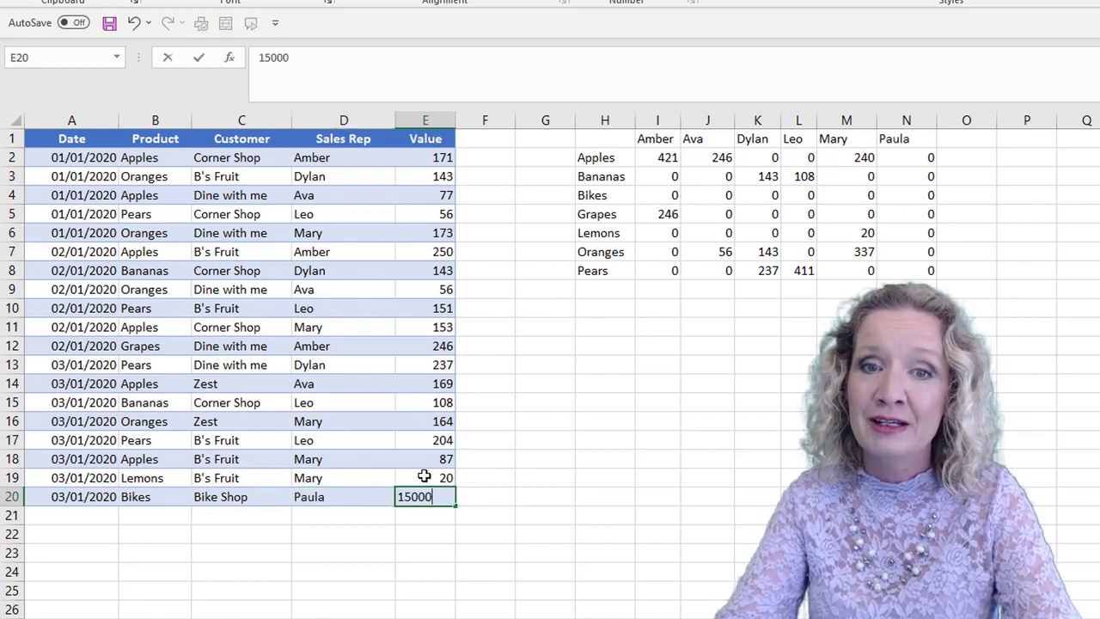
{"action": "key", "text": "Return"}
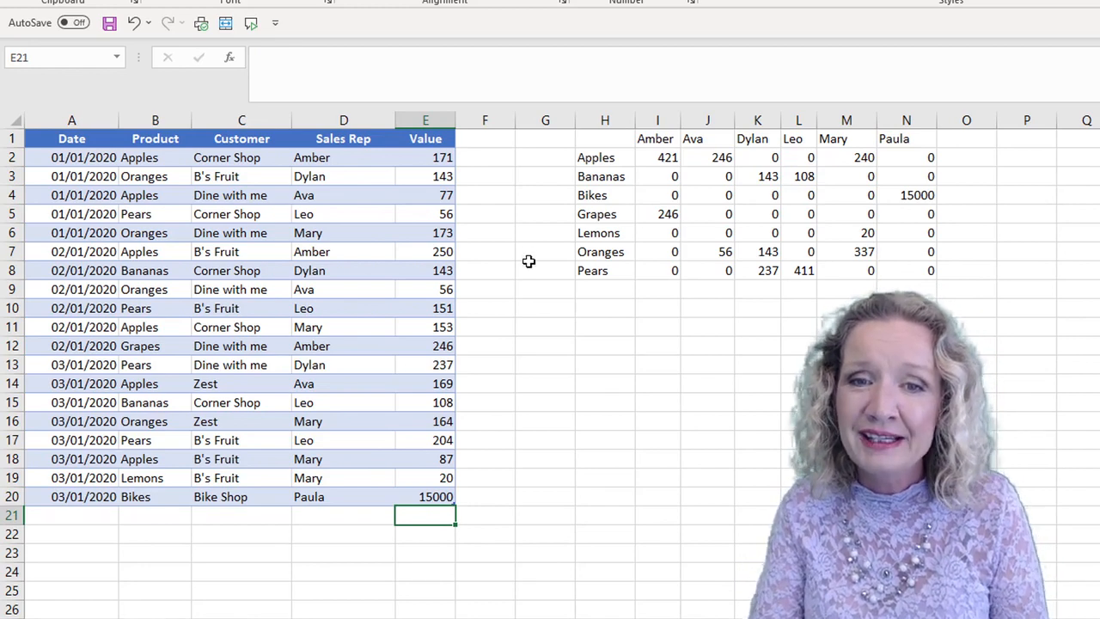
{"action": "left_click_drag", "start_coordinate": [593, 195], "coordinate": [928, 194]}
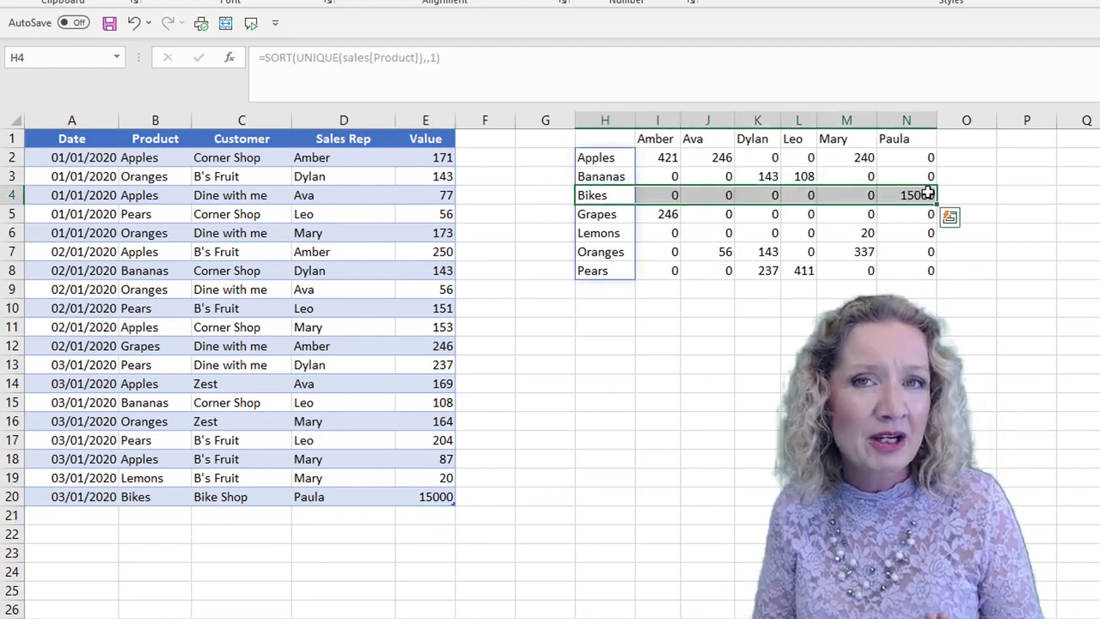